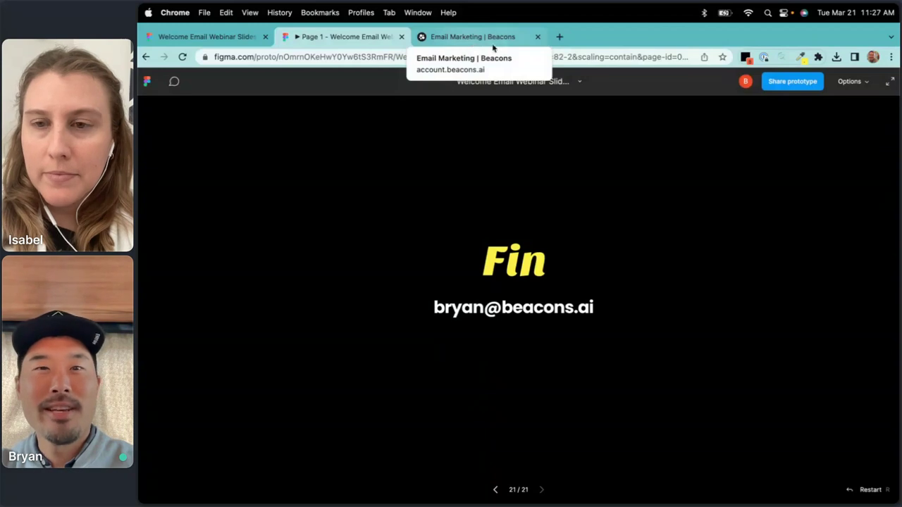
Switch to the Beacons account and open the Link In Bio site's home page for editing.
left_click(490, 39)
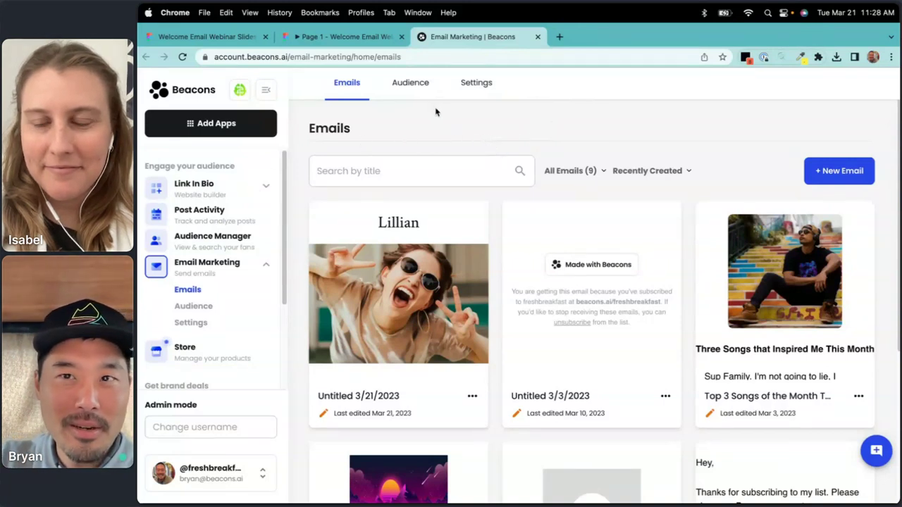
scroll(415, 138, "down", 1)
scroll(391, 149, "up", 1)
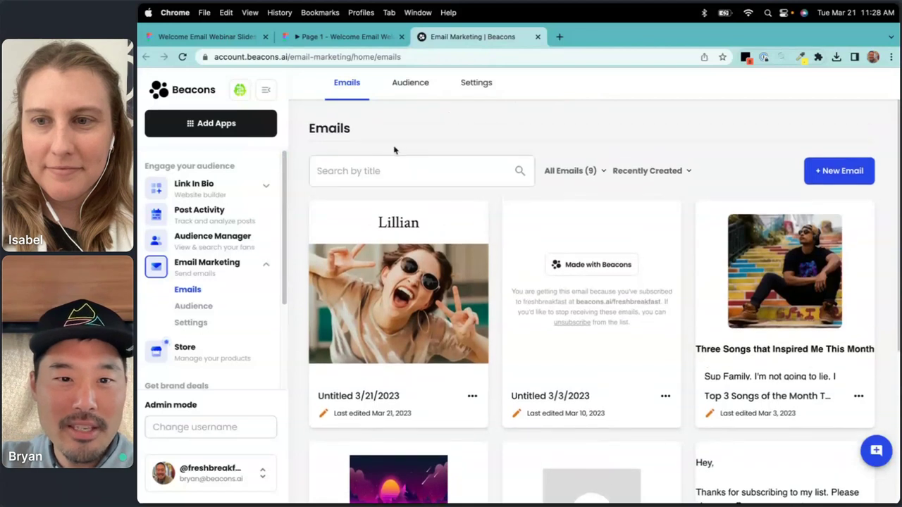
left_click(261, 189)
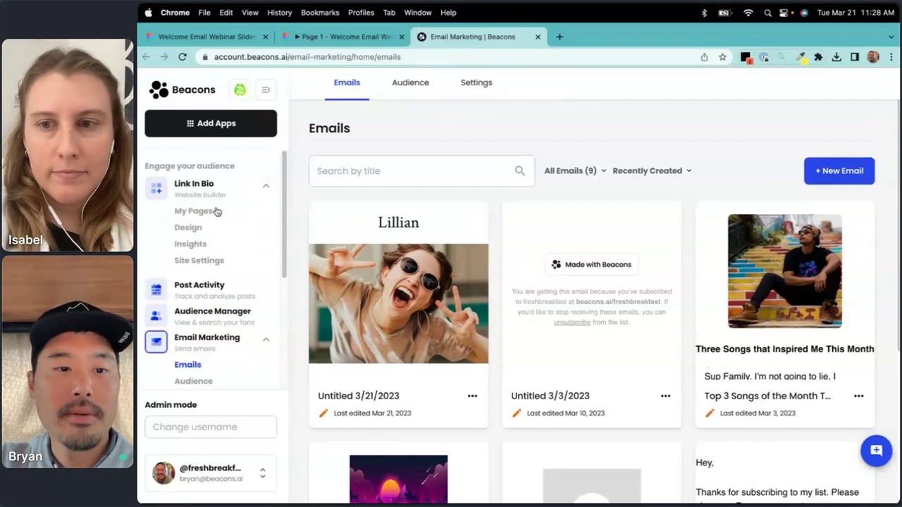
left_click(193, 211)
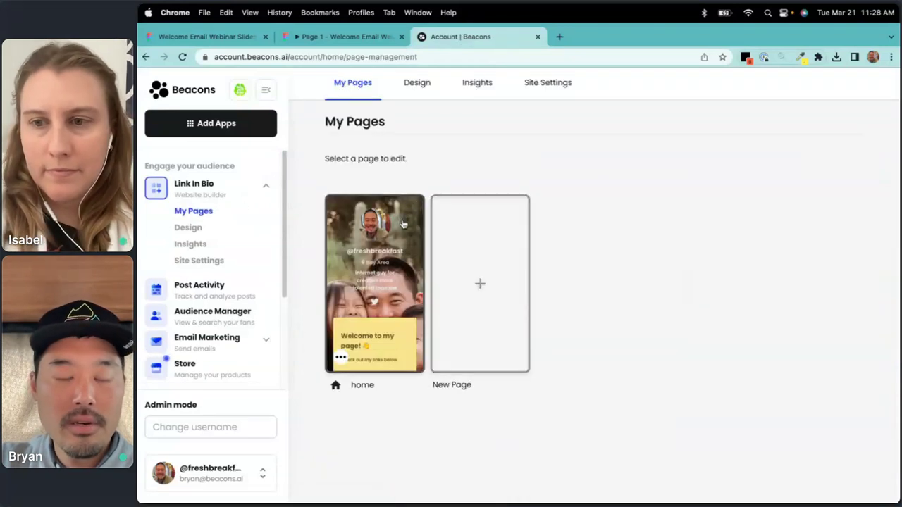
left_click(402, 224)
scroll(468, 262, "down", 3)
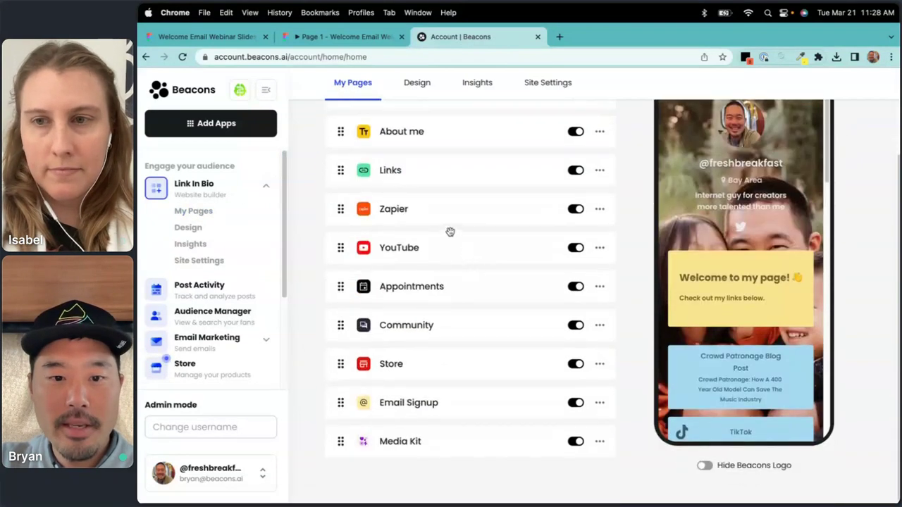
scroll(451, 235, "up", 1)
scroll(469, 202, "up", 2)
scroll(469, 209, "down", 2)
scroll(469, 191, "up", 2)
Look through the catalog of available blocks down to the Audience building section, and close it.
left_click(487, 108)
scroll(374, 390, "down", 5)
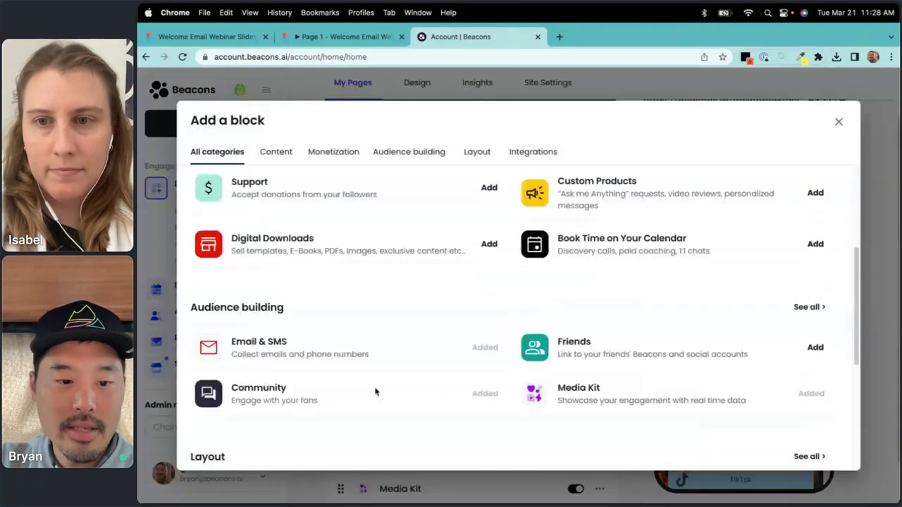
left_click(839, 122)
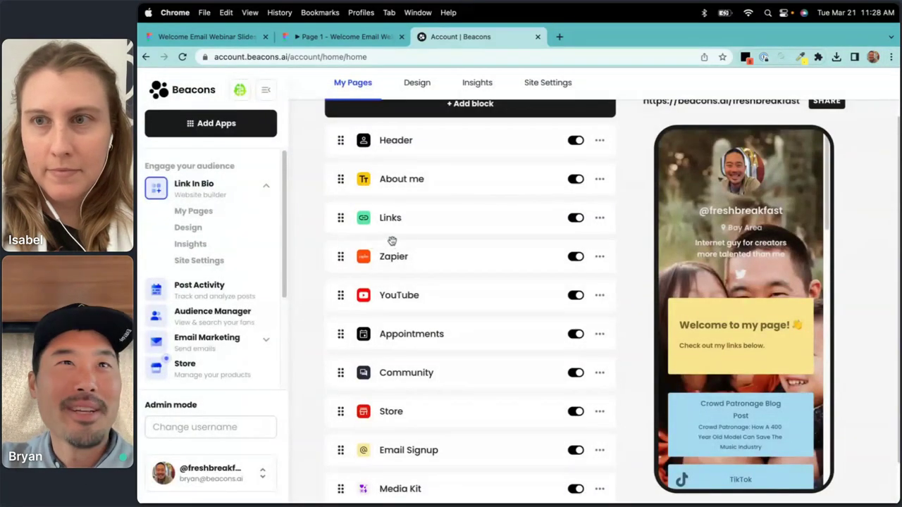
Open the Zapier block's settings and examine its signup form fields.
left_click(429, 258)
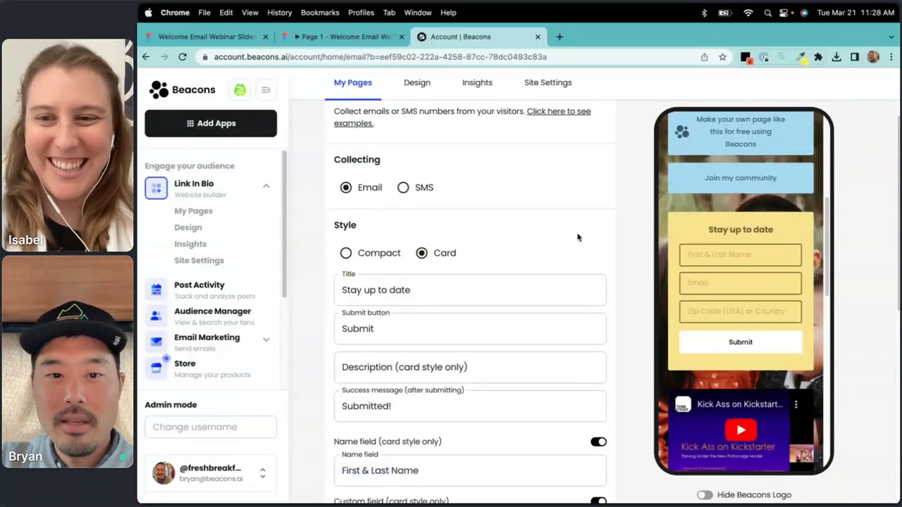
scroll(577, 238, "up", 3)
left_click(356, 149)
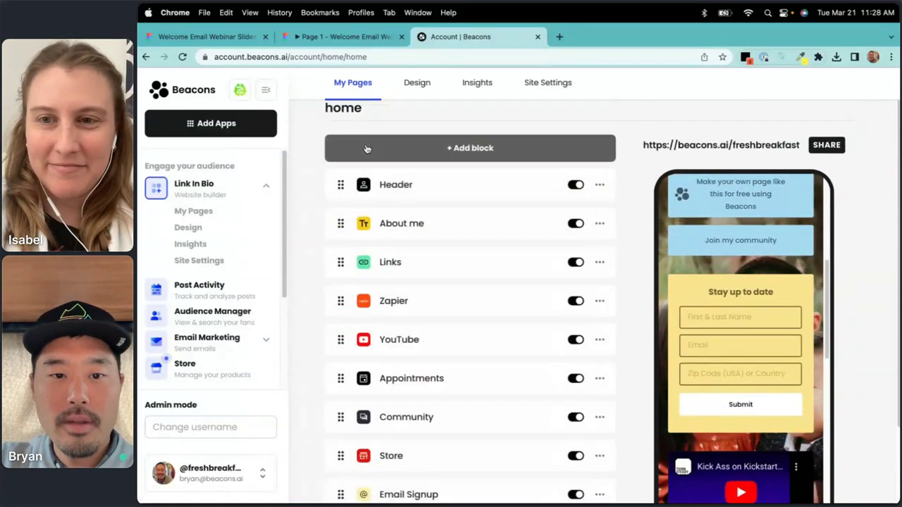
left_click(423, 300)
scroll(423, 298, "down", 2)
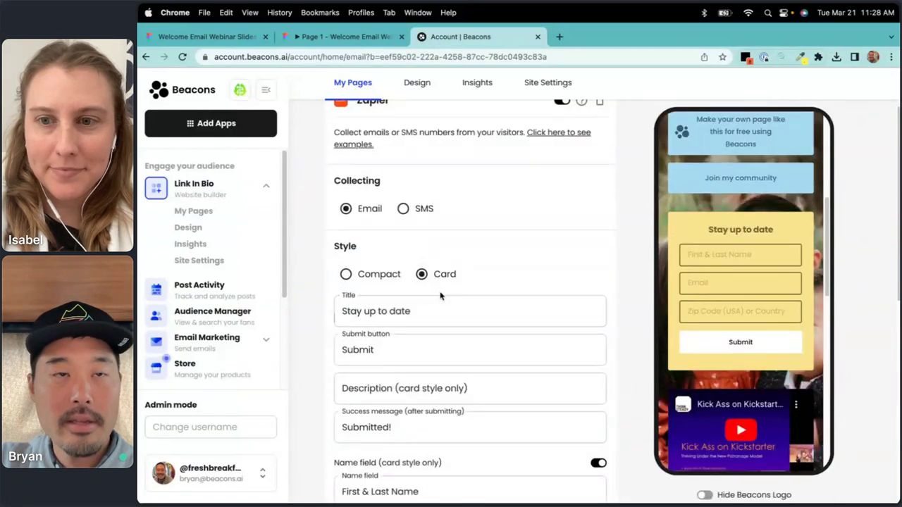
scroll(580, 246, "down", 4)
scroll(474, 287, "down", 1)
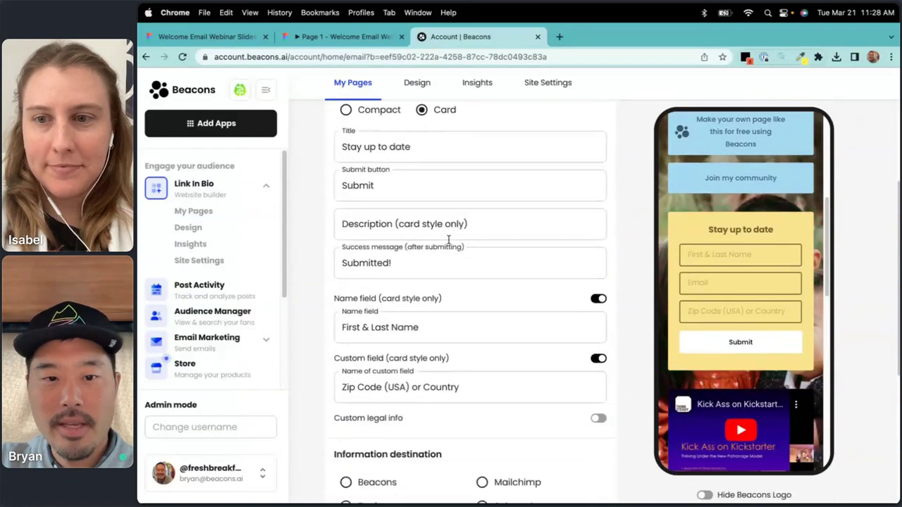
Point out the title, submit button and description fields of the signup form without editing them.
left_click(423, 158)
left_click(431, 192)
left_click(417, 218)
left_click(437, 175)
left_click(437, 143)
left_click(446, 226)
left_click(446, 257)
left_click(433, 139)
left_click(427, 185)
left_click(428, 146)
left_click(436, 180)
left_click(436, 159)
left_click(440, 185)
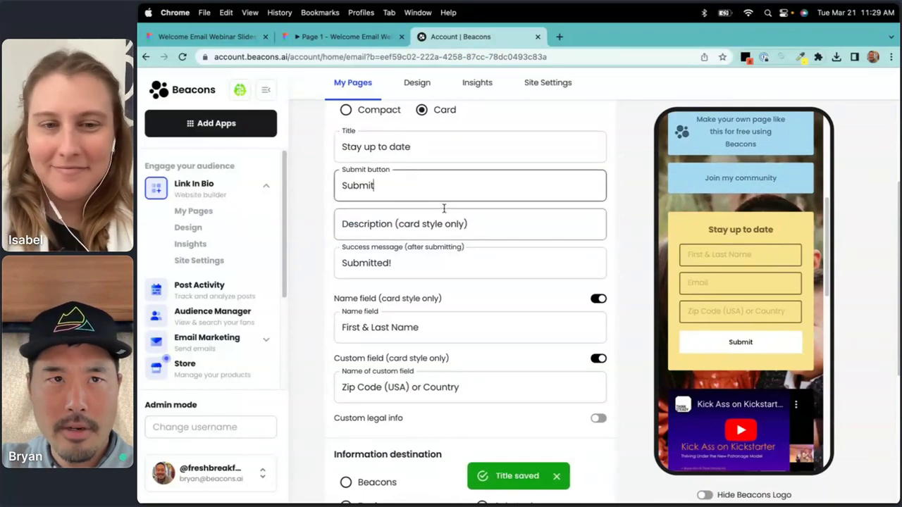
left_click(462, 156)
left_click(459, 180)
Highlight the signup form's success message text to point it out.
left_click(449, 262)
left_click_drag(449, 262, 334, 251)
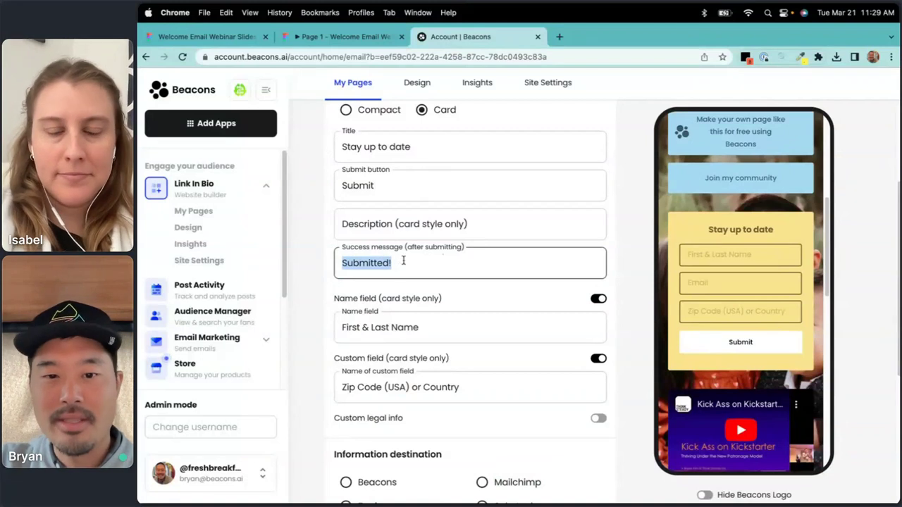
left_click_drag(415, 262, 335, 264)
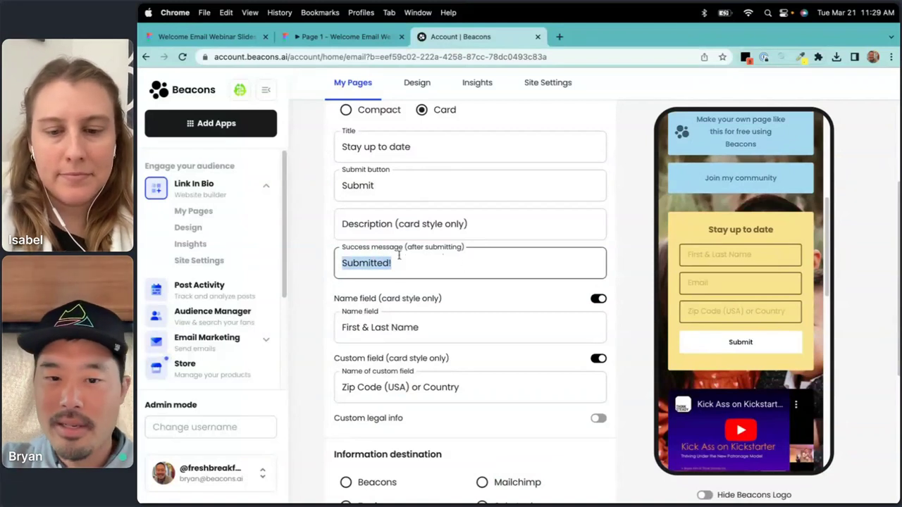
left_click(463, 261)
Switch to the Figma webinar slides and go back to the Part 2 slide with the sample thank-you message, slide 17.
left_click(352, 36)
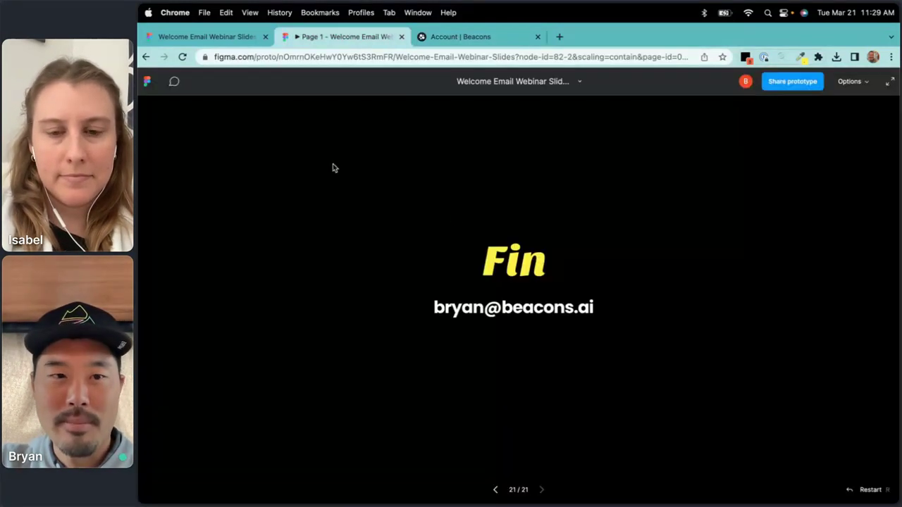
key("Left")
key("Left")
key("Left")
key("Left")
key("Left")
key("Left")
key("Left")
key("Left")
key("Left")
key("Left")
key("Left")
key("Left")
key("Left")
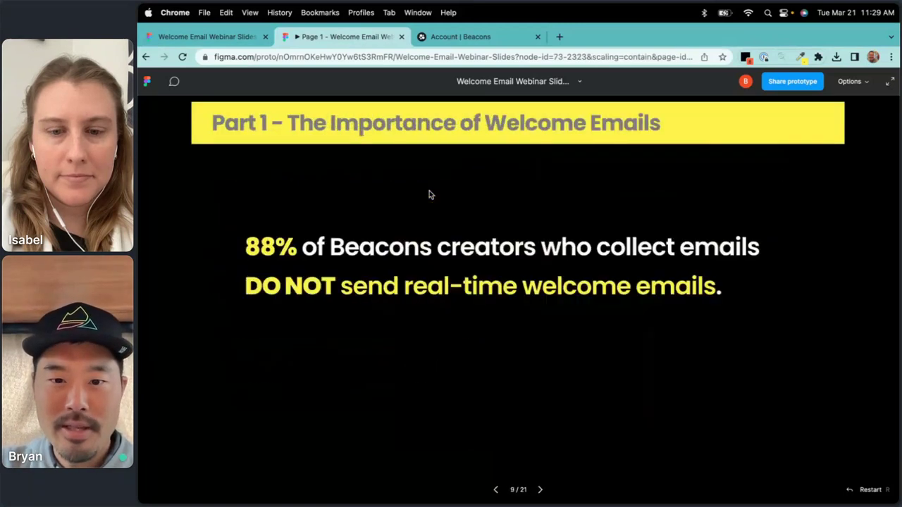
key("Right")
key("Right")
key("Right")
key("Right")
key("Right")
key("Right")
key("Right")
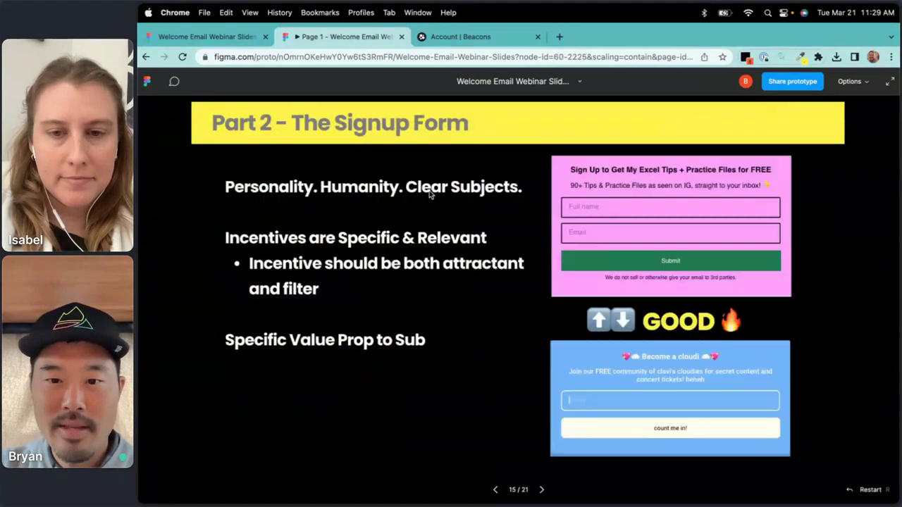
key("Right")
key("Right")
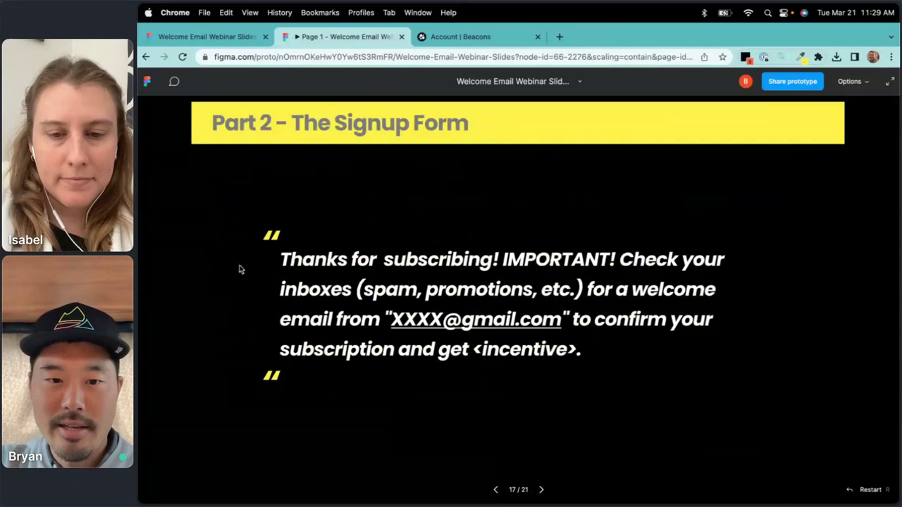
Return to the Beacons signup form and highlight the success message that the sample text applies to.
key("ctrl+Tab")
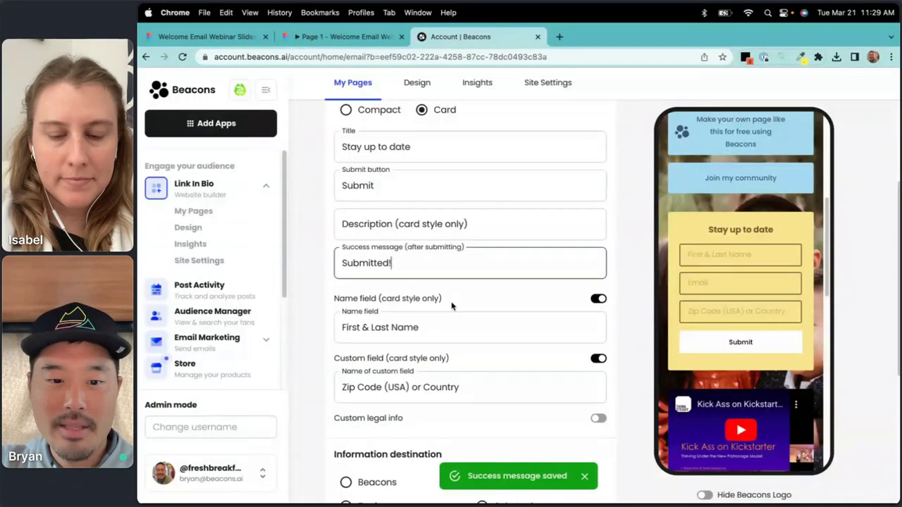
left_click_drag(433, 261, 307, 264)
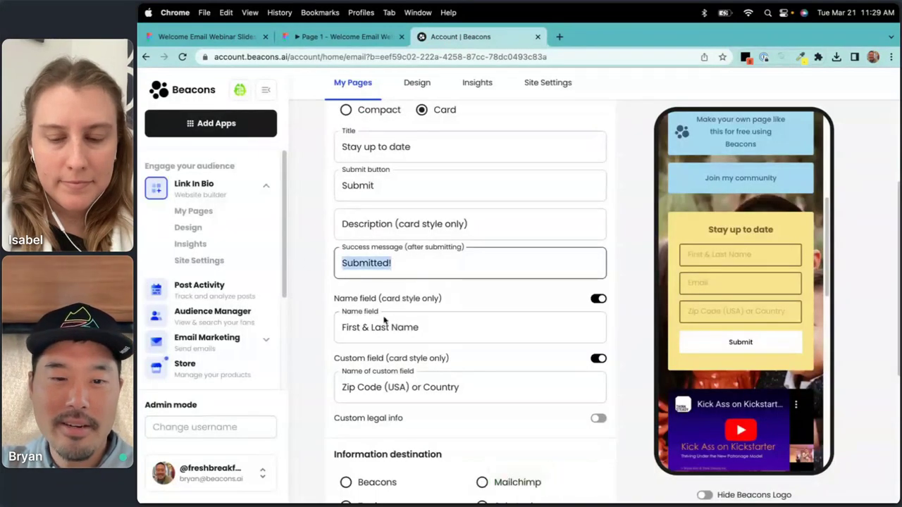
left_click(306, 224)
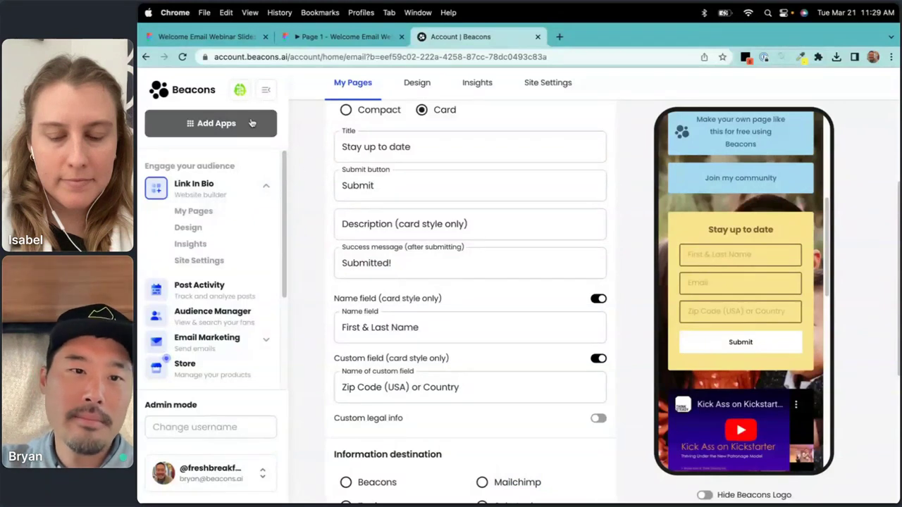
Browse the Beacons app marketplace and open the Email Marketing app's list of emails.
scroll(277, 159, "down", 3)
scroll(278, 159, "up", 3)
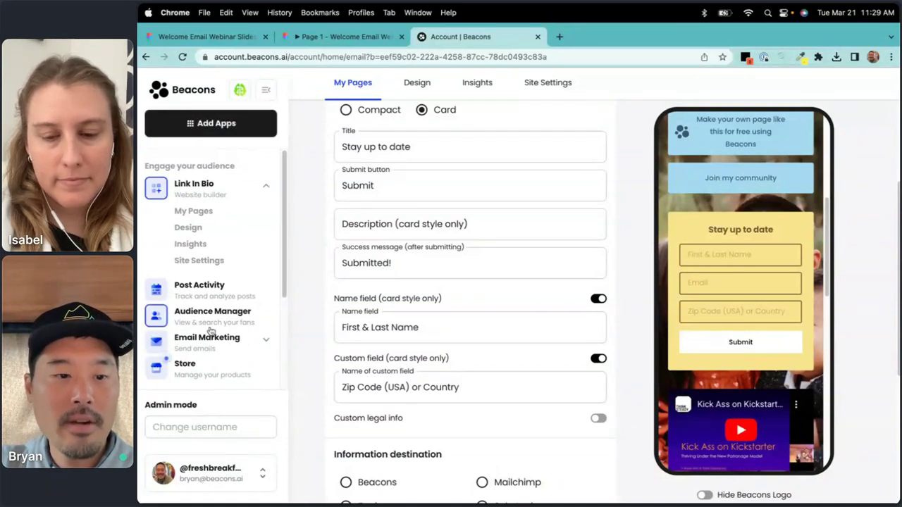
left_click(221, 124)
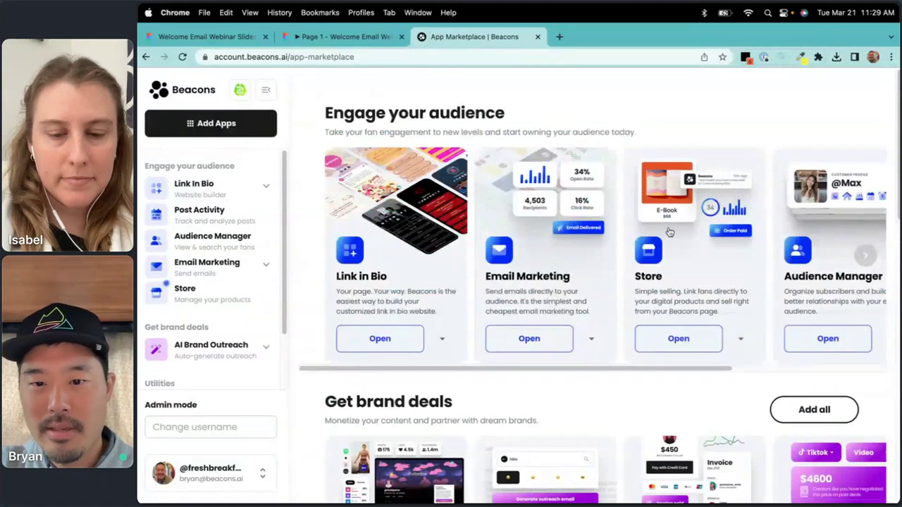
scroll(486, 294, "down", 6)
scroll(545, 288, "up", 6)
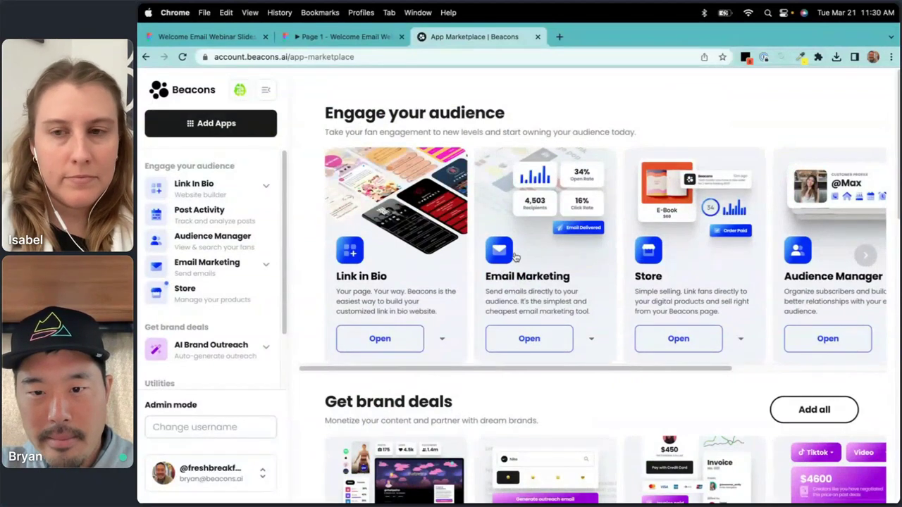
left_click(529, 343)
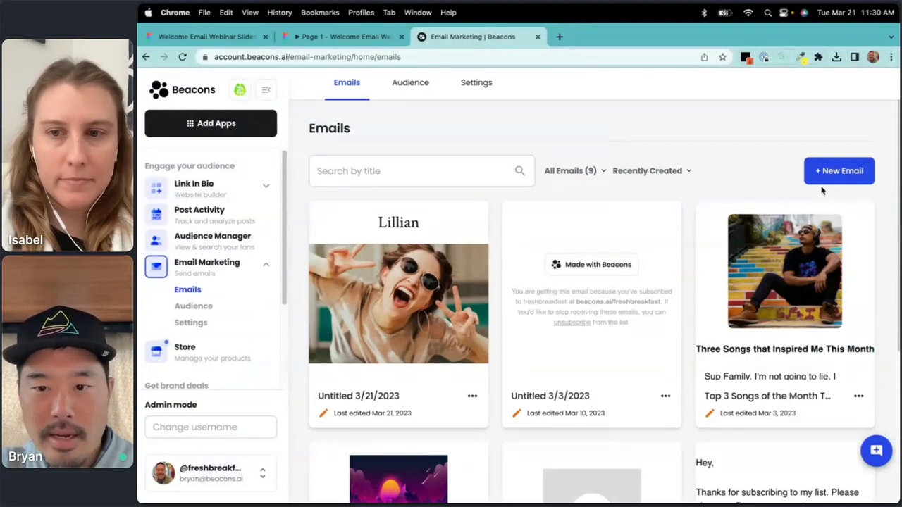
scroll(770, 169, "down", 3)
scroll(767, 179, "up", 3)
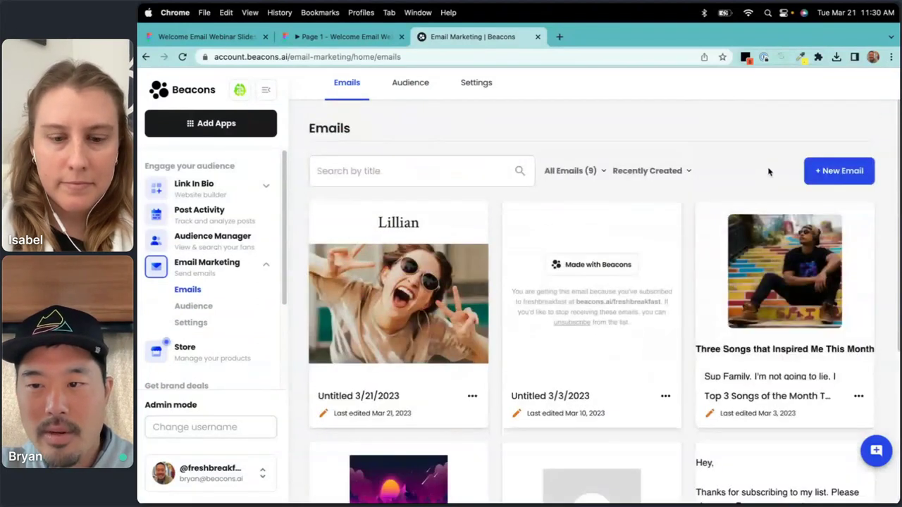
Create a new Workflow email from the "Give a warm welcome" template.
left_click(853, 170)
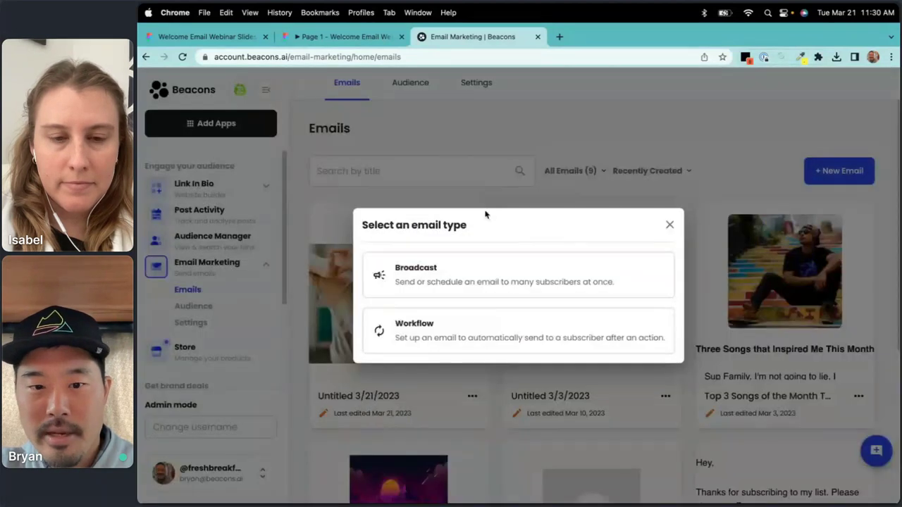
left_click(480, 330)
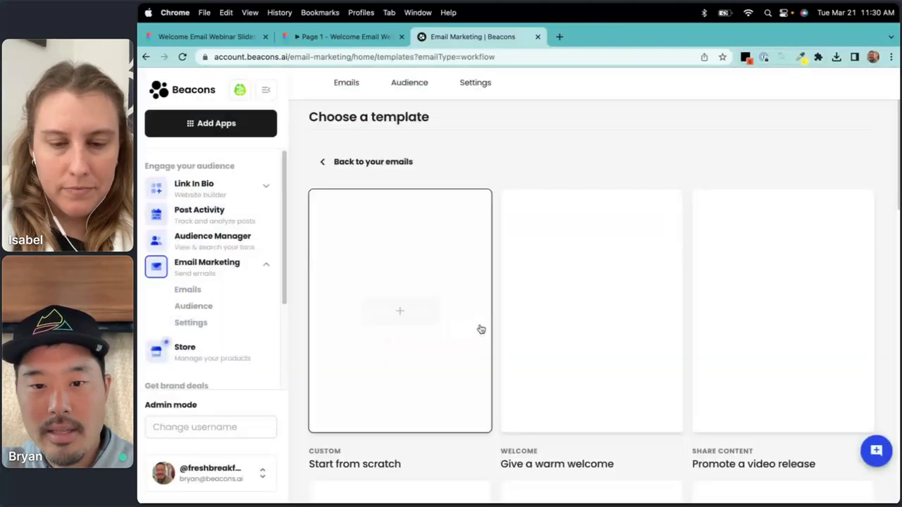
scroll(588, 193, "down", 2)
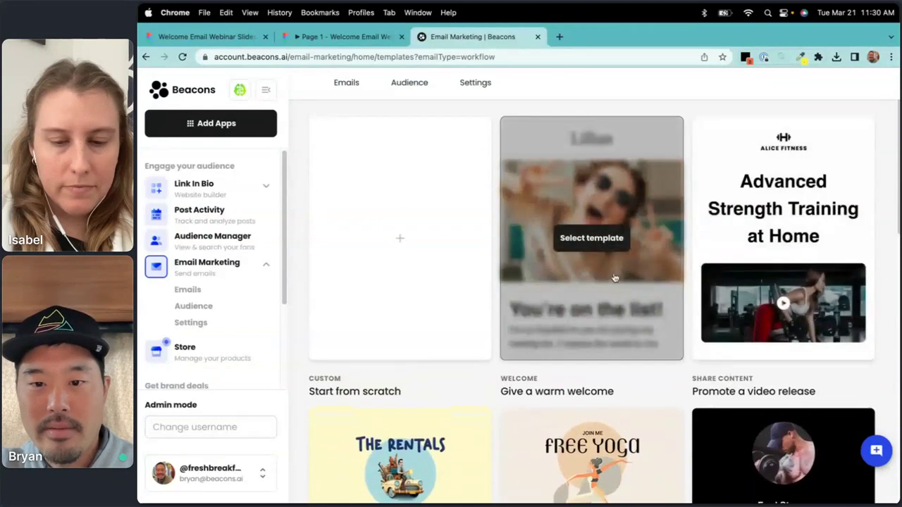
left_click(597, 240)
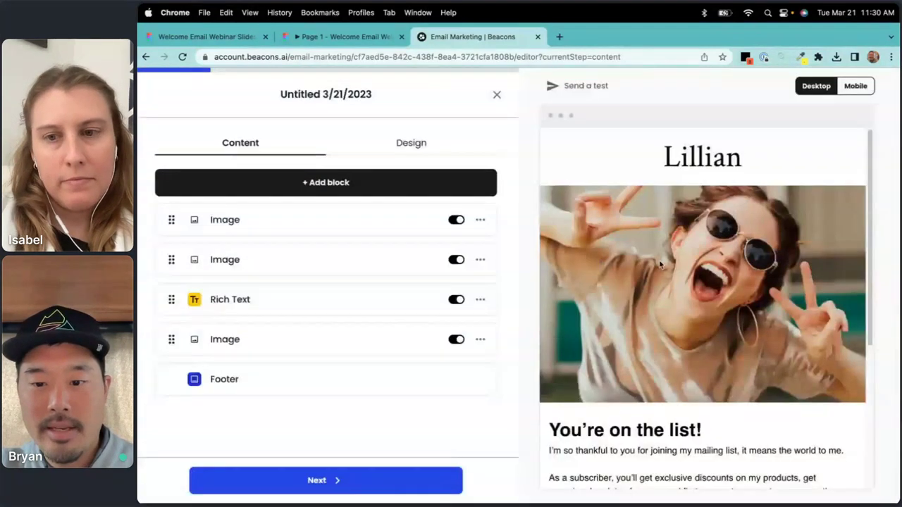
Open the Rich Text block with the "You're on the list!" message and briefly check the webinar slides.
scroll(670, 282, "down", 5)
left_click(669, 283)
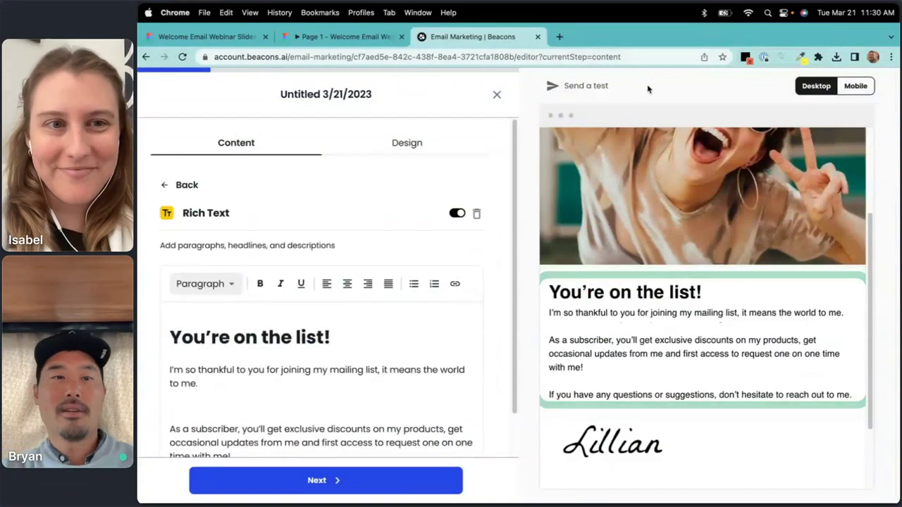
left_click(317, 37)
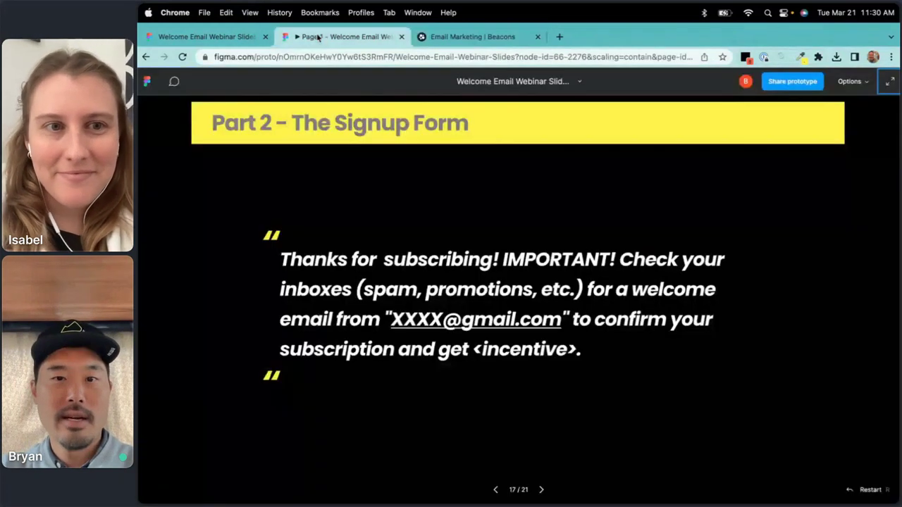
left_click(460, 36)
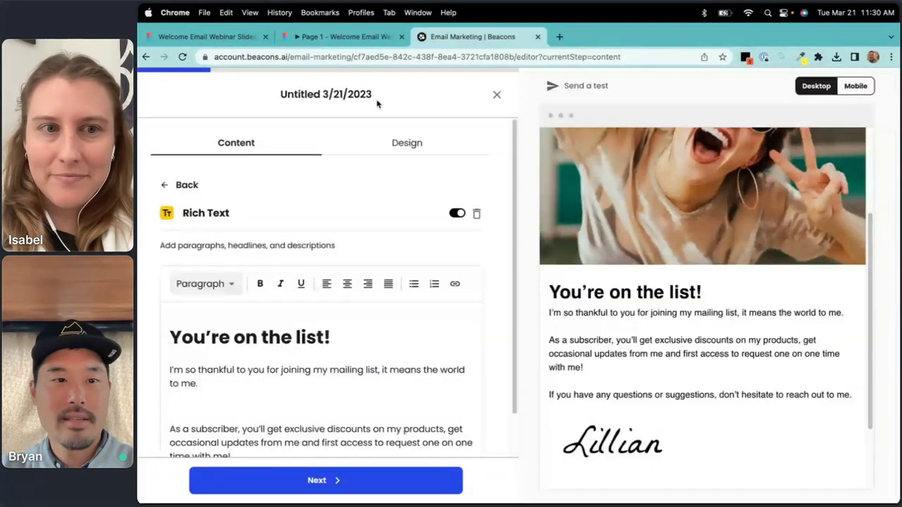
Close the welcome email draft and switch to the Email Webinar Production Notes for Live page in Notion.
left_click(498, 94)
scroll(505, 150, "up", 3)
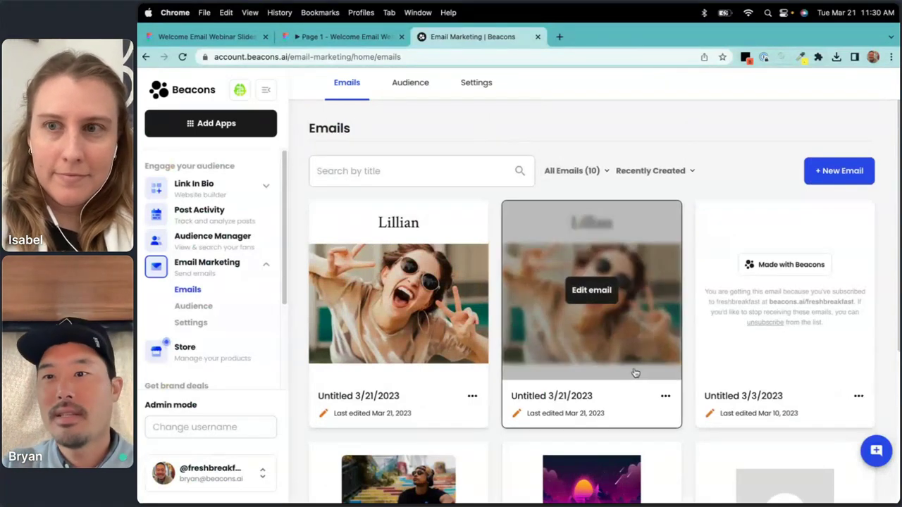
key("ctrl+Left")
scroll(638, 262, "down", 2)
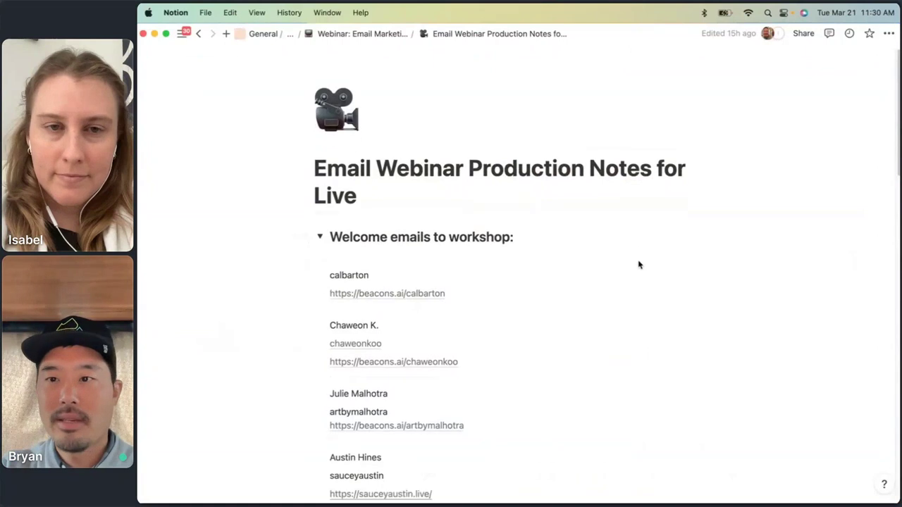
Open the first creator's Beacons page from the Notion notes in a new Chrome tab and view its credit limit cheat sheet signup form.
scroll(642, 265, "up", 2)
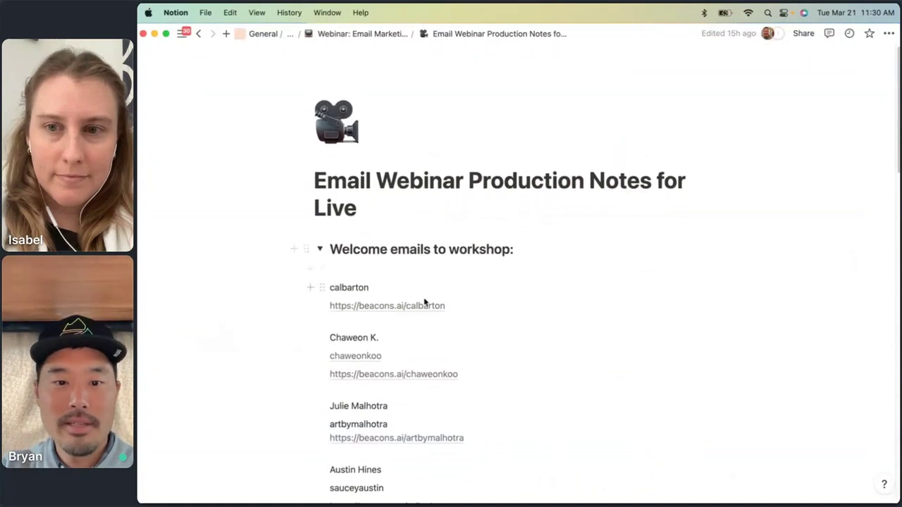
left_click(430, 273)
left_click(449, 288)
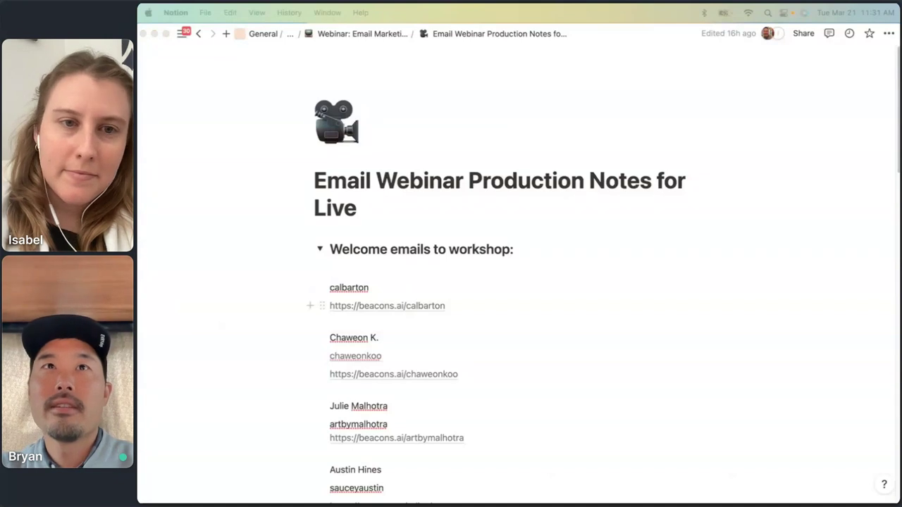
key("ctrl+Right")
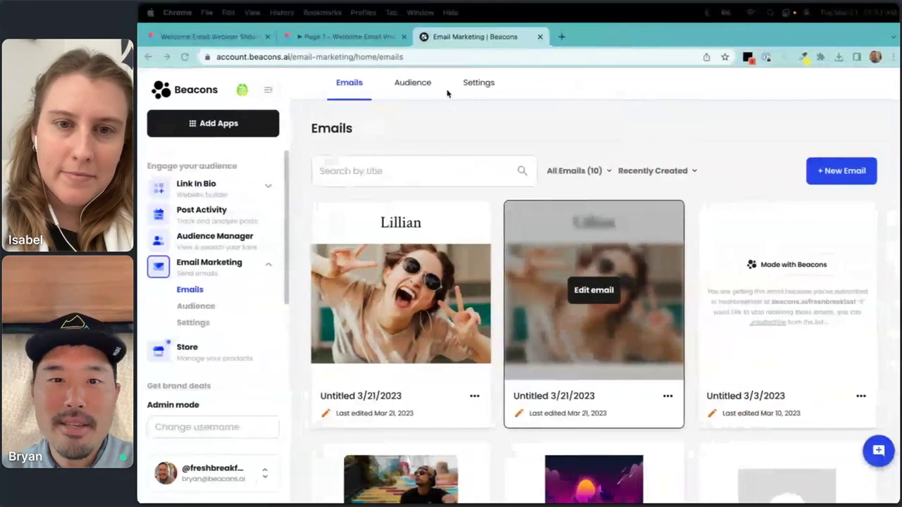
left_click(426, 53)
type("https://beacons.ai/calbarton#hard_reload=true")
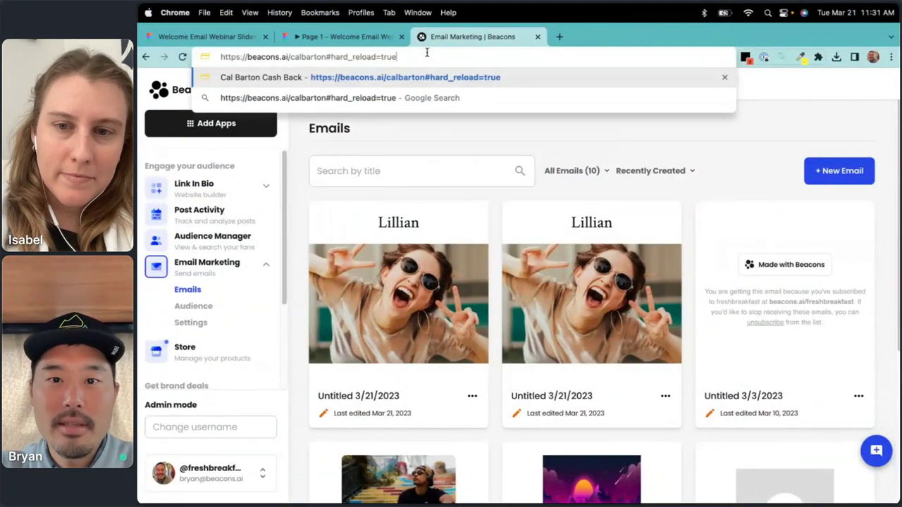
key("super+Return")
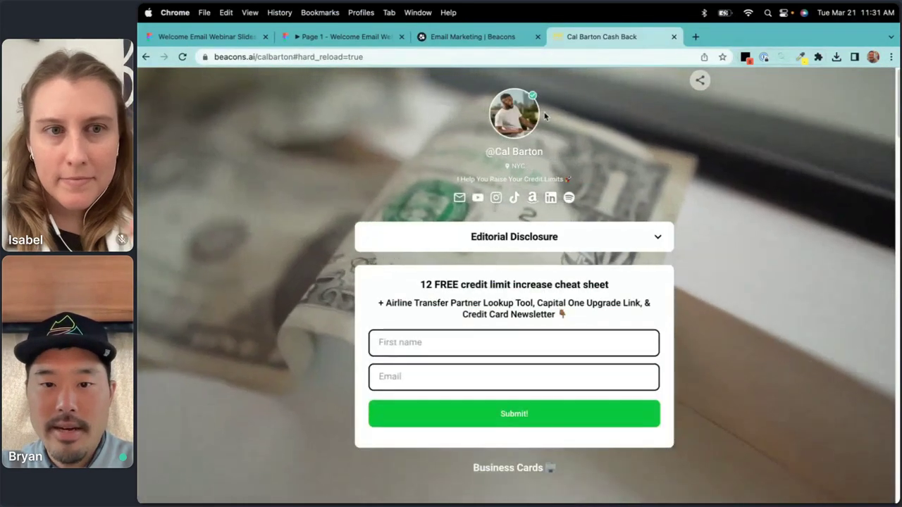
scroll(761, 280, "down", 3)
scroll(768, 277, "up", 3)
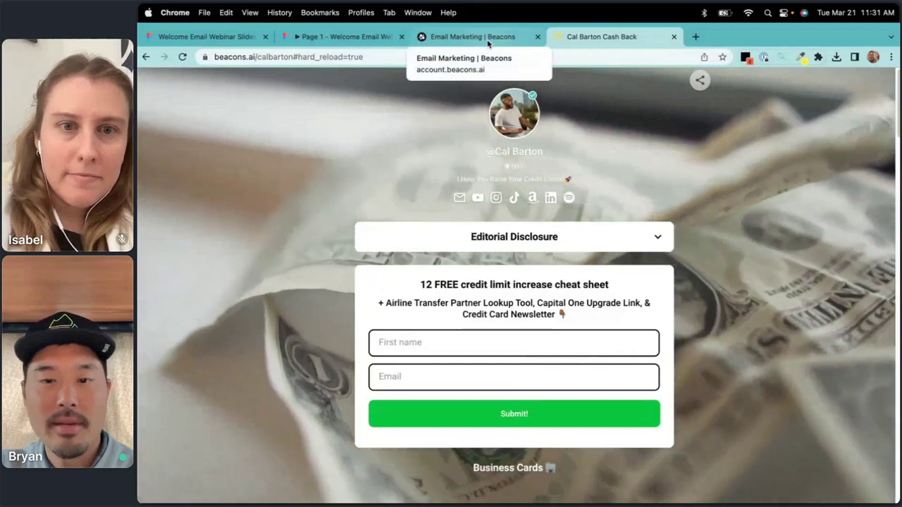
Copy the creator's username from the page address and switch Admin mode in Email Marketing to that account.
left_click(472, 37)
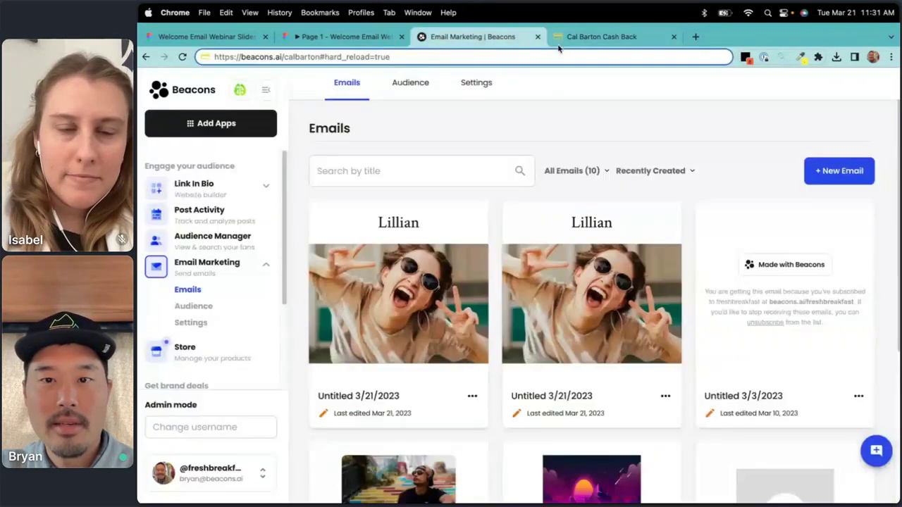
key("ctrl+Tab")
mouse_move(292, 57)
left_mouse_down()
mouse_move(273, 56)
mouse_move(302, 57)
mouse_move(283, 57)
left_mouse_up()
key("super+c")
right_click(273, 57)
left_click(296, 215)
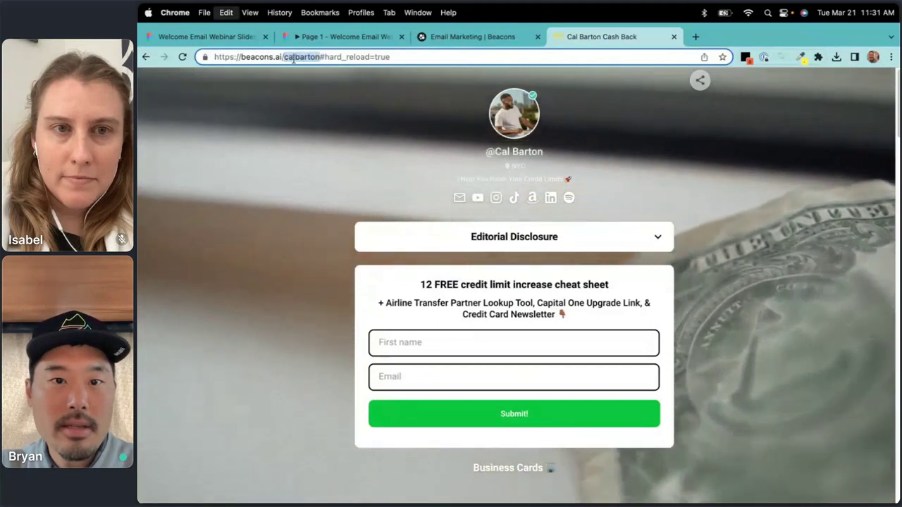
left_click(509, 39)
left_click(183, 427)
key("super+v")
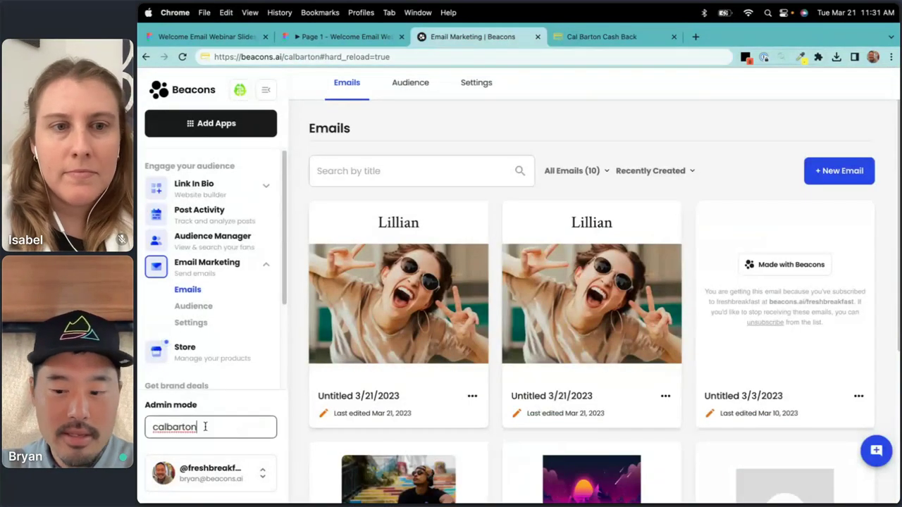
key("Return")
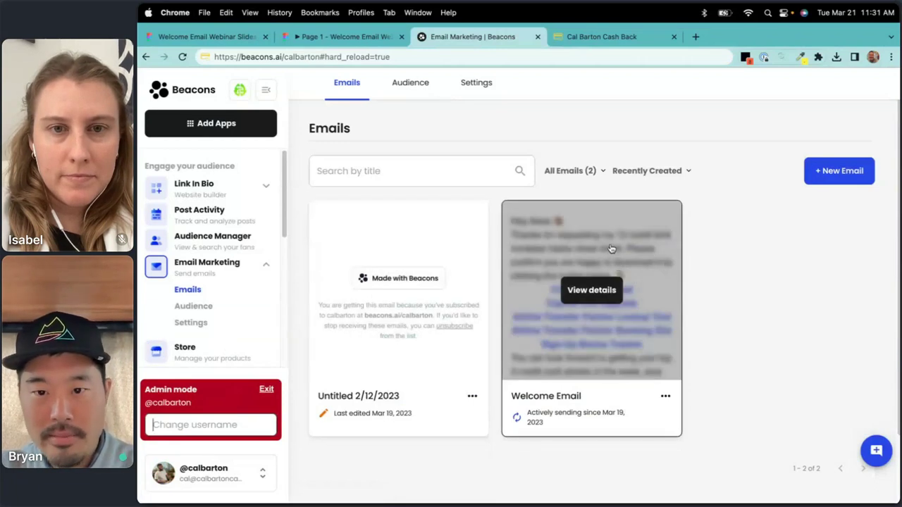
Open the details of the actively sending Welcome Email and read through its message, download links and footer.
left_click(636, 238)
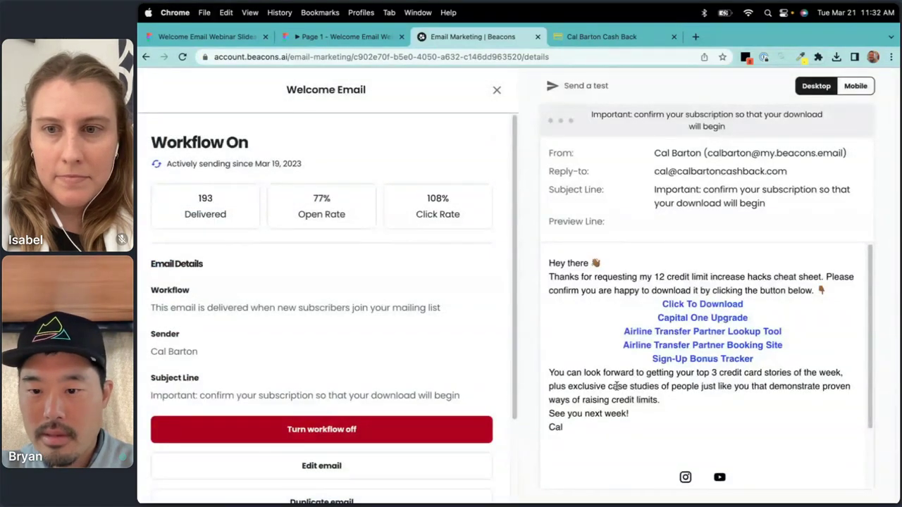
scroll(615, 394, "down", 2)
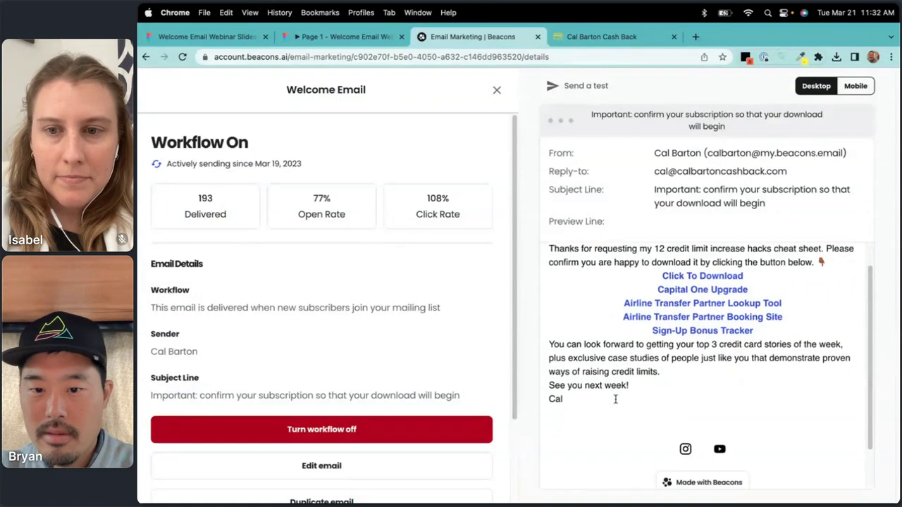
scroll(615, 402, "up", 1)
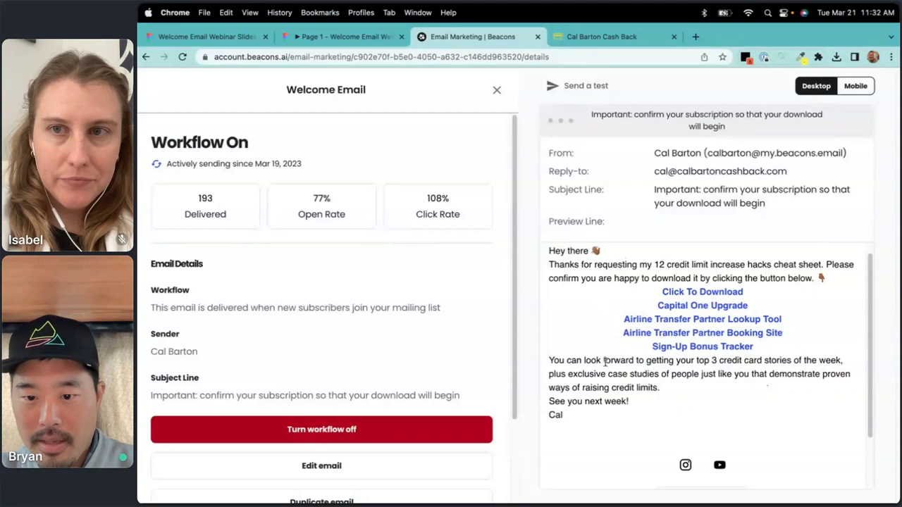
left_click_drag(584, 361, 650, 364)
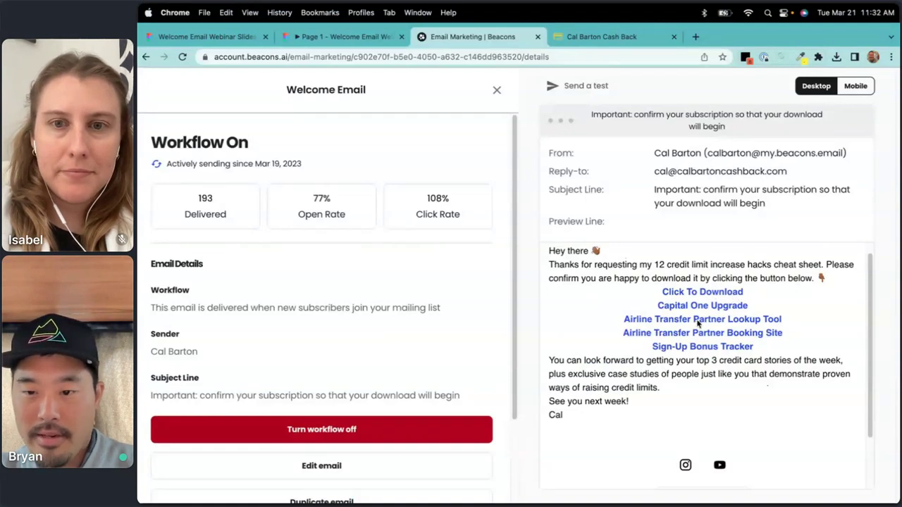
scroll(697, 323, "up", 1)
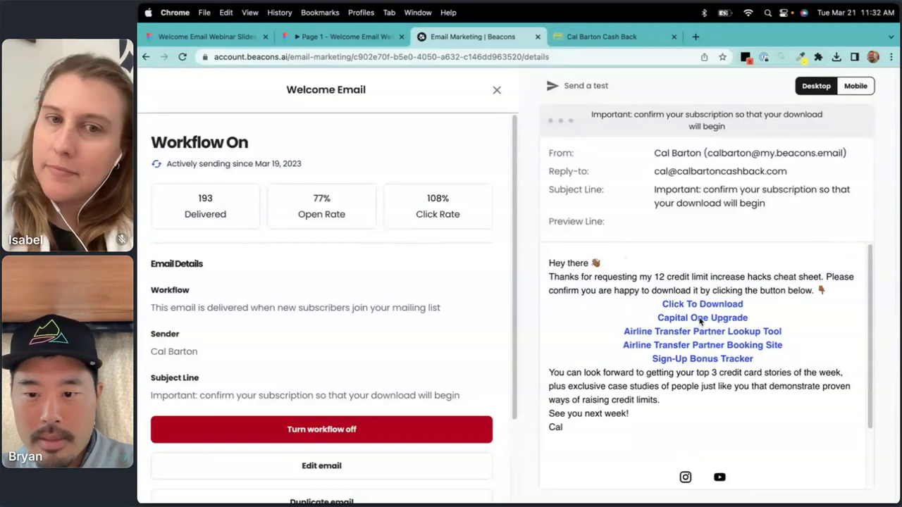
scroll(642, 383, "down", 3)
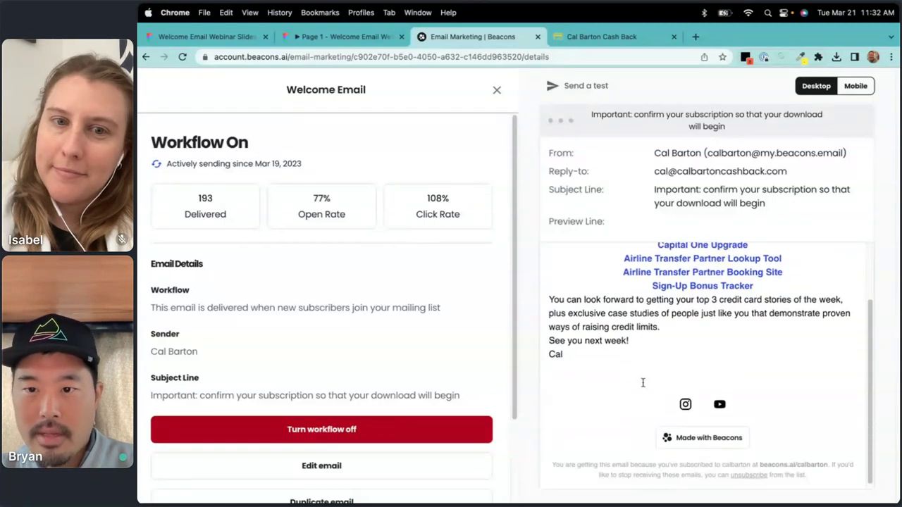
scroll(647, 384, "up", 2)
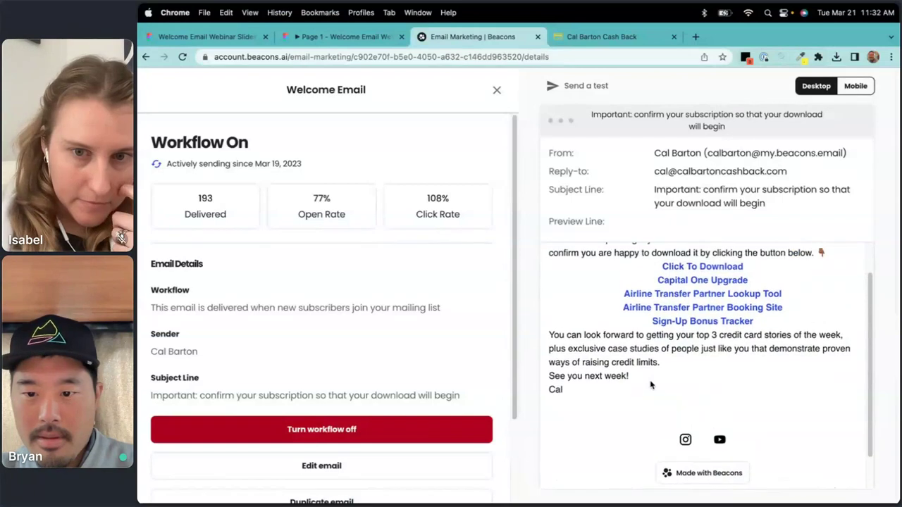
scroll(651, 384, "up", 2)
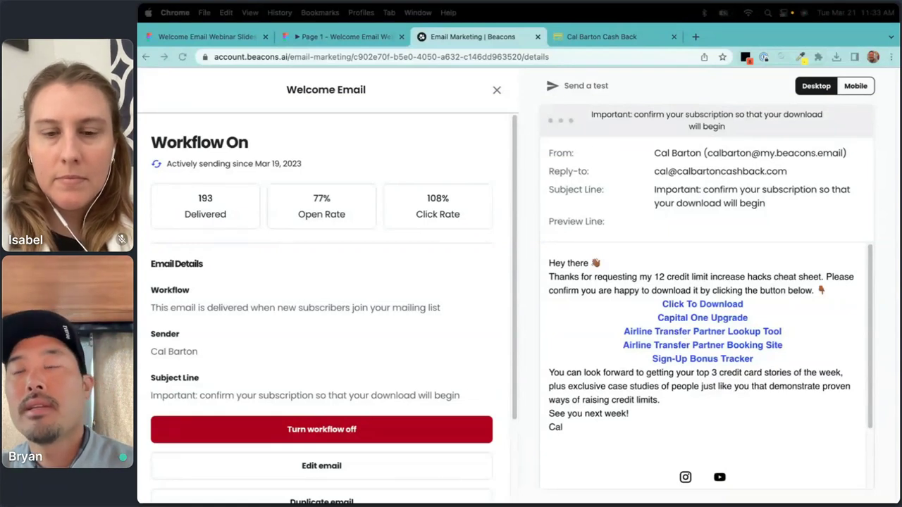
Copy the second creator's Beacons link from the Notion notes and load it in the Chrome tab showing the first creator's page.
key("ctrl+Left")
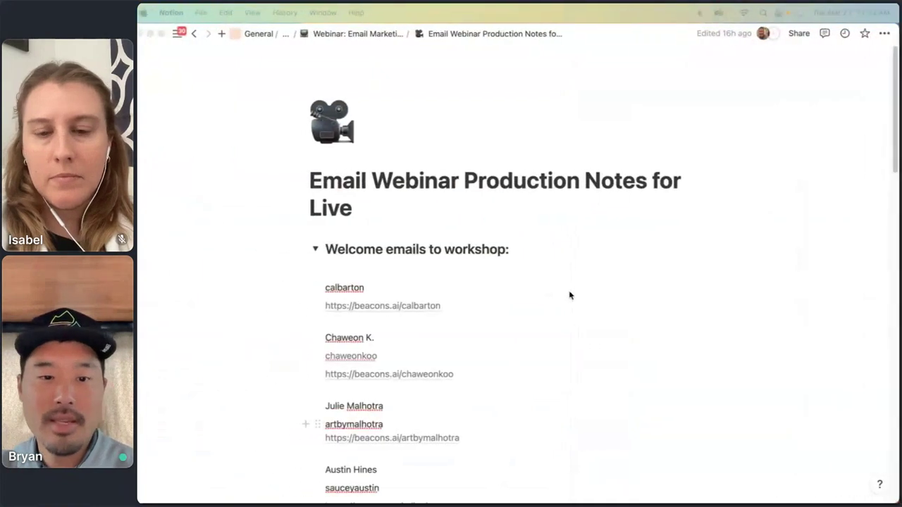
scroll(416, 332, "down", 3)
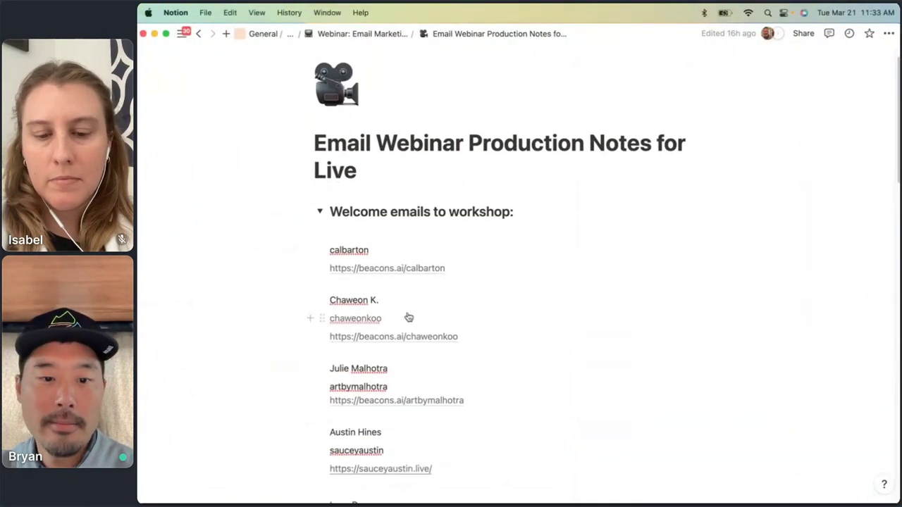
mouse_move(369, 280)
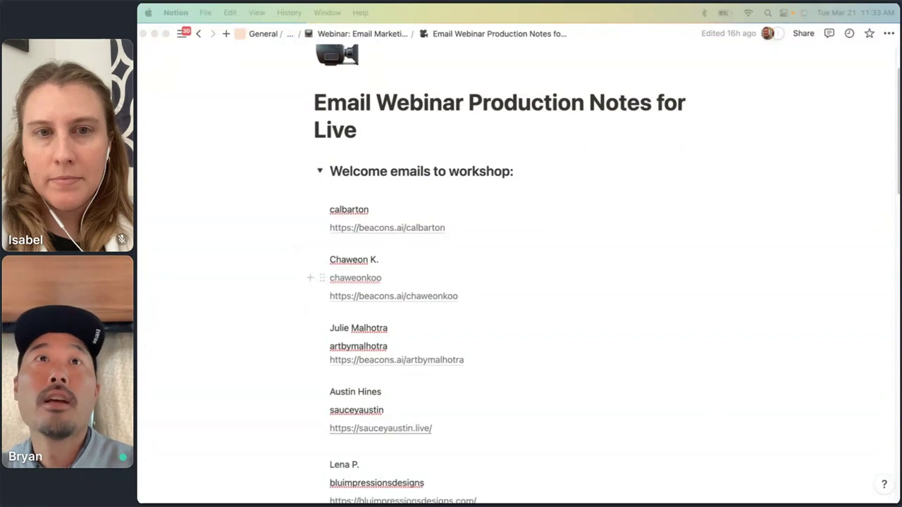
key("super+Tab")
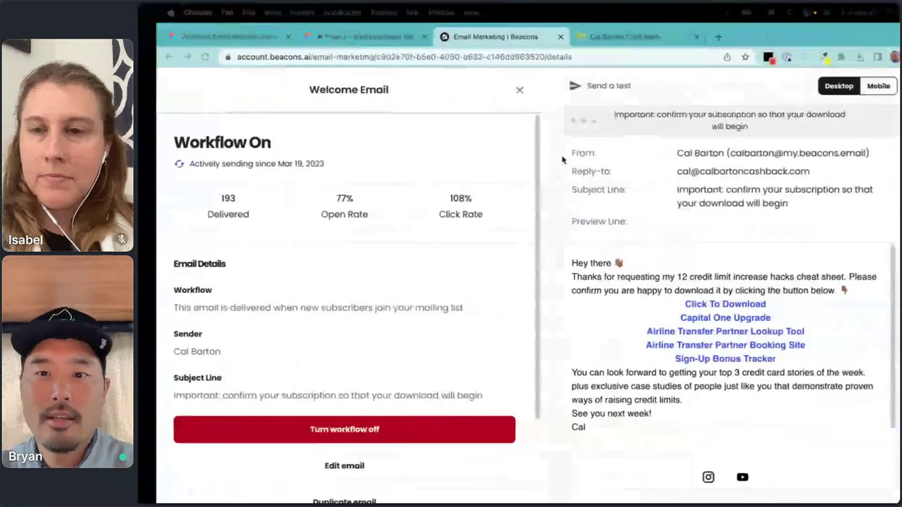
left_click(602, 37)
key("super+v")
key("Return")
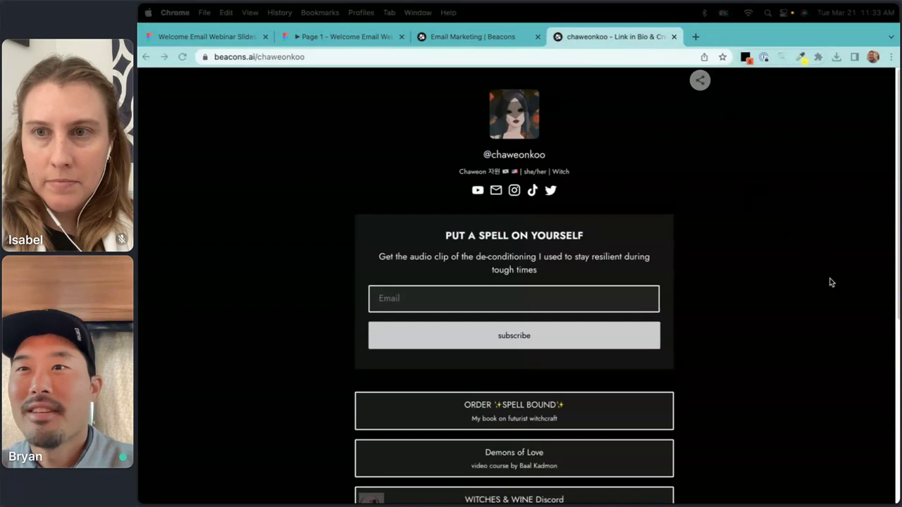
Examine the creator's link page, focusing on the "PUT A SPELL ON YOURSELF" signup form's headline and audio clip offer.
left_click(783, 299)
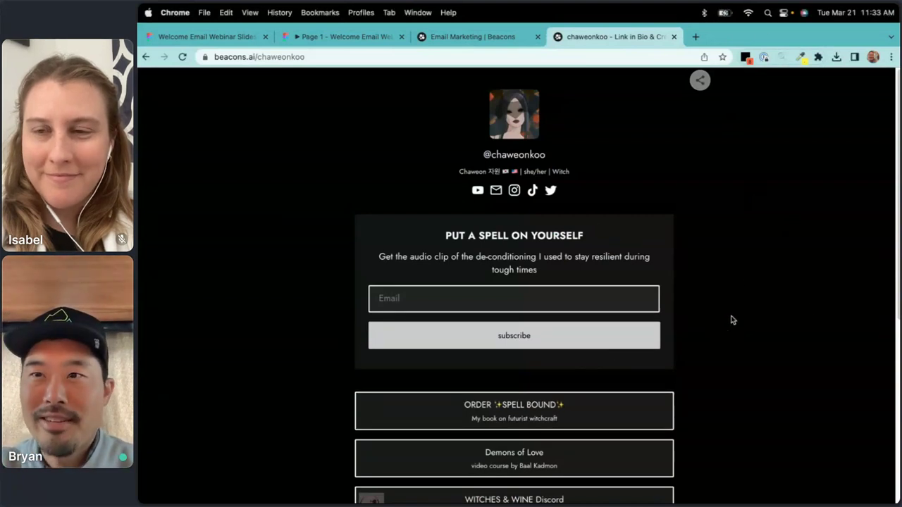
scroll(732, 279, "down", 3)
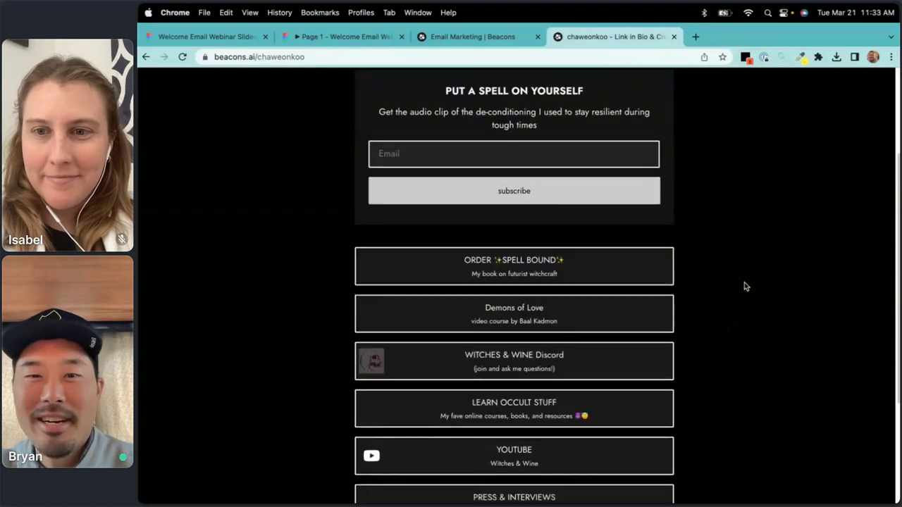
scroll(744, 285, "up", 2)
scroll(746, 286, "up", 1)
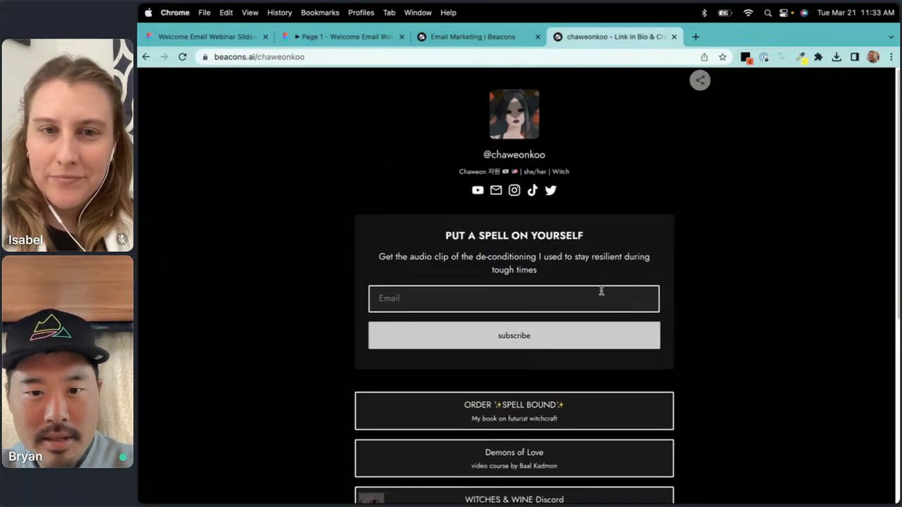
triple_click(548, 236)
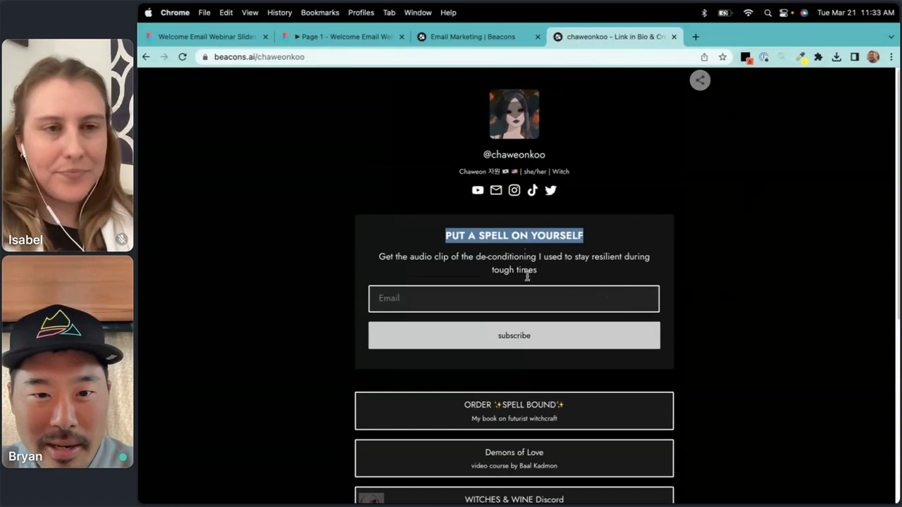
left_click_drag(530, 276, 486, 202)
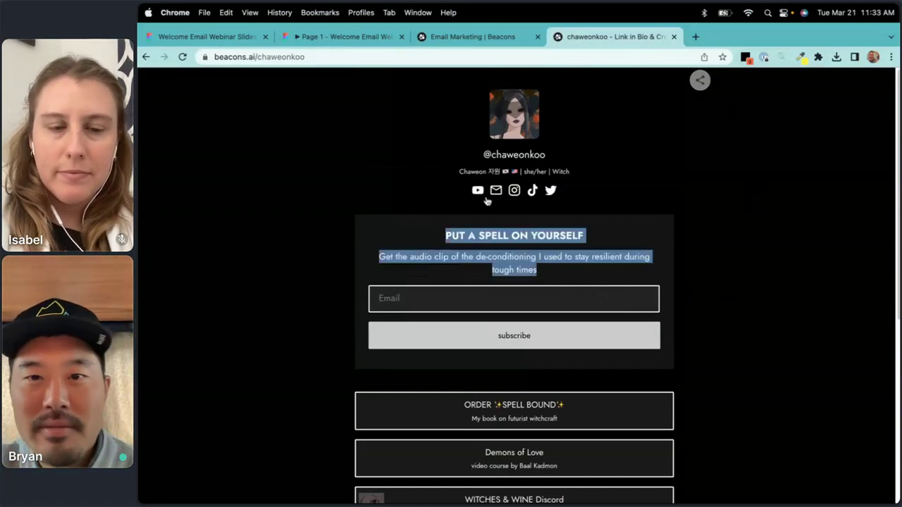
left_click(586, 266)
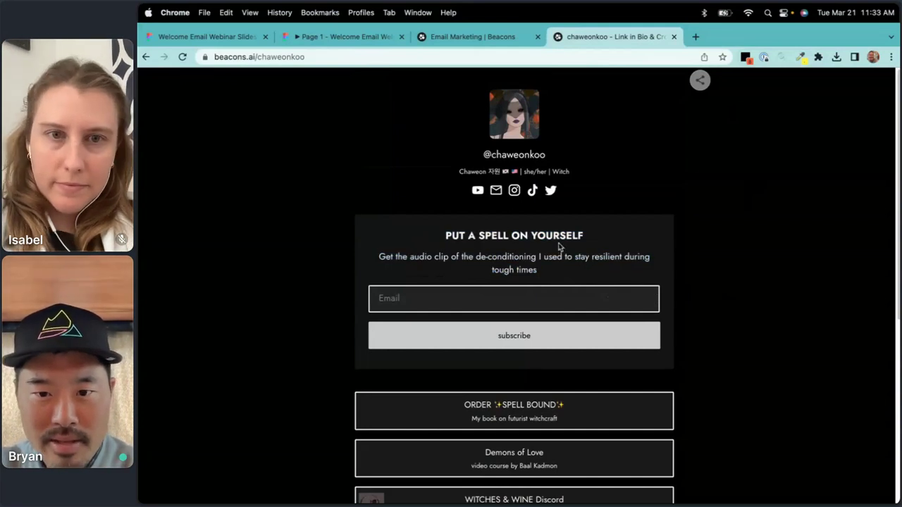
triple_click(560, 235)
left_click(560, 250)
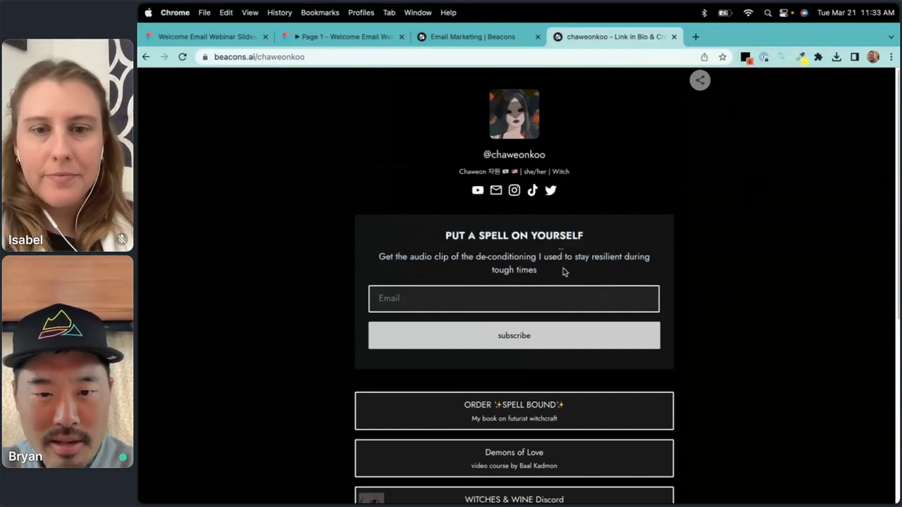
left_click_drag(535, 270, 514, 260)
left_click(582, 282)
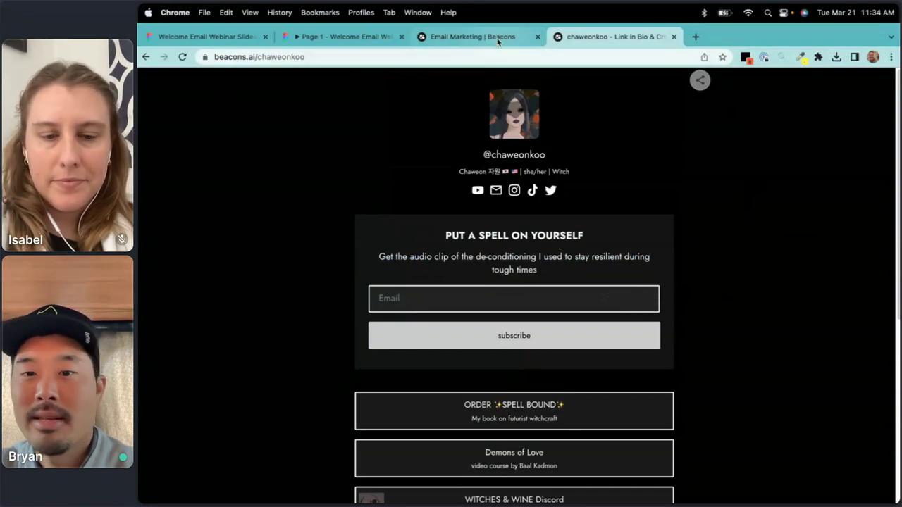
Copy the second creator's username, close the open Welcome Email details and switch Admin mode to that creator's account.
left_click_drag(257, 60, 349, 58)
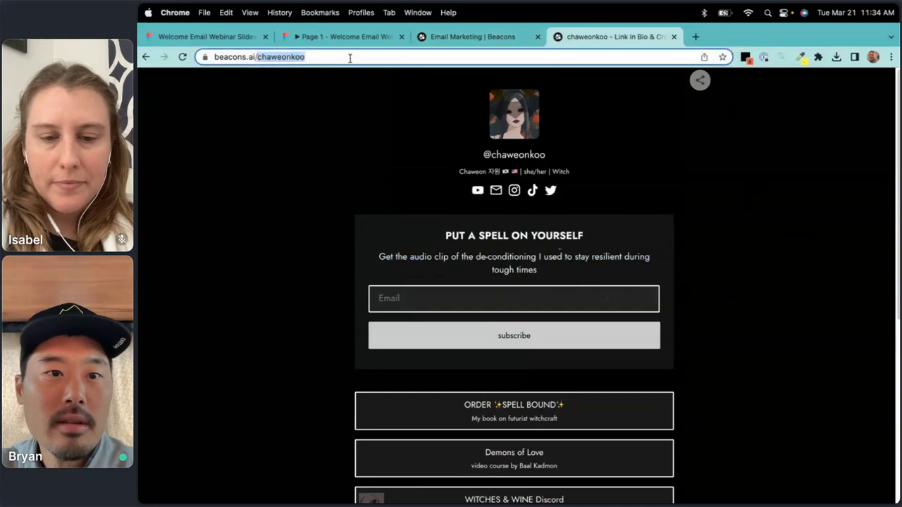
left_click(486, 39)
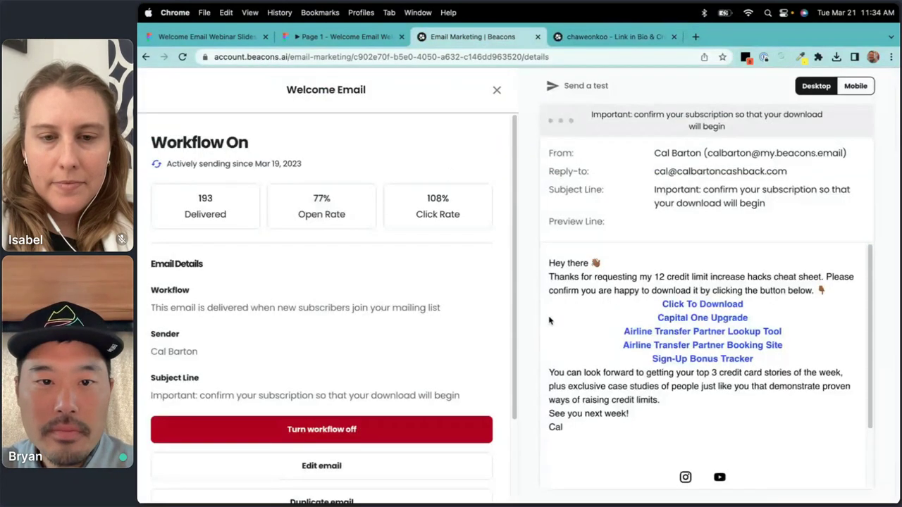
left_click(496, 90)
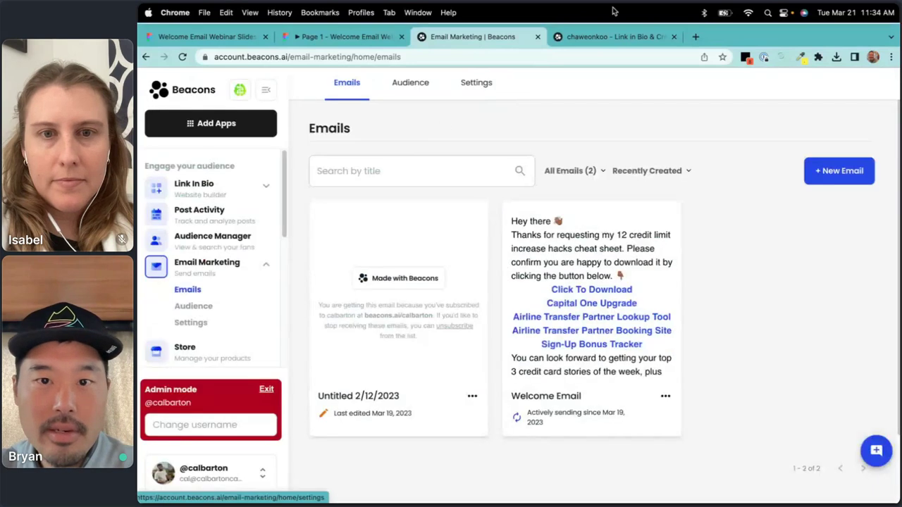
left_click(170, 426)
key("super+v")
key("Return")
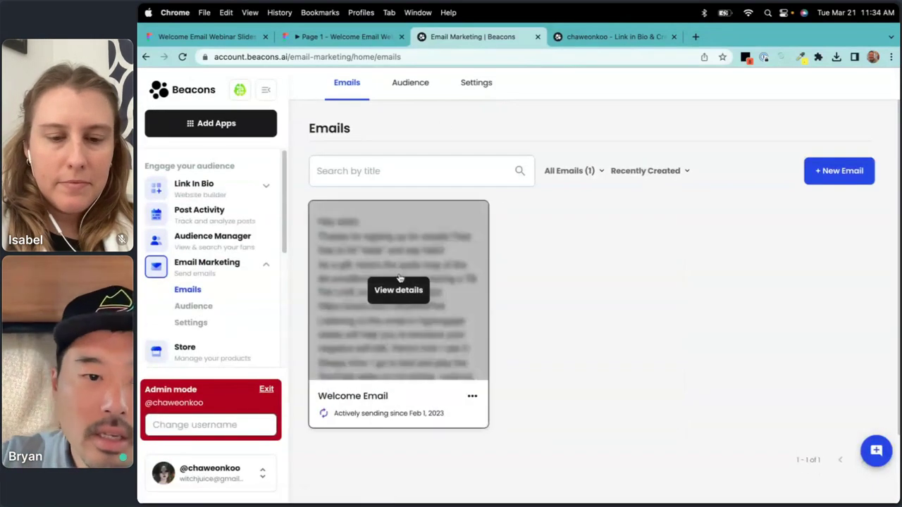
Open the second creator's home page in Link In Bio and bring up its email signup block settings.
left_click(193, 200)
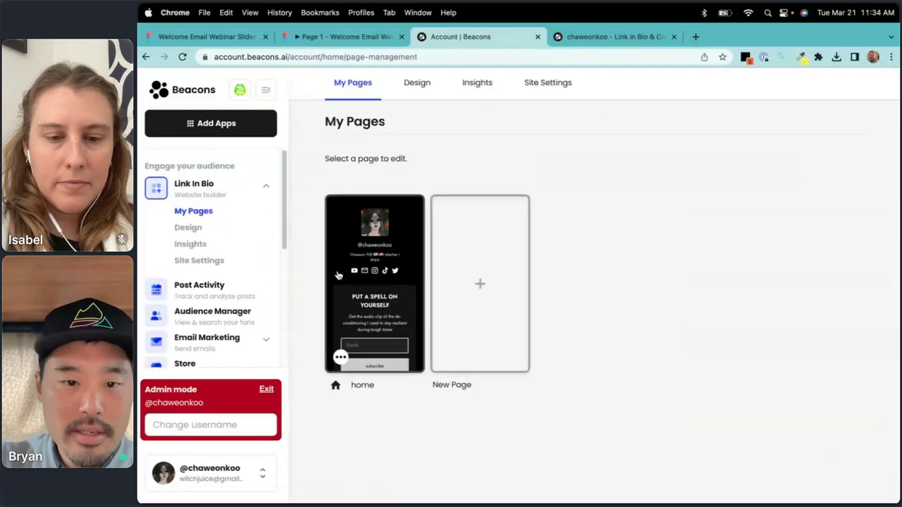
left_click(382, 238)
scroll(431, 266, "down", 2)
left_click(423, 160)
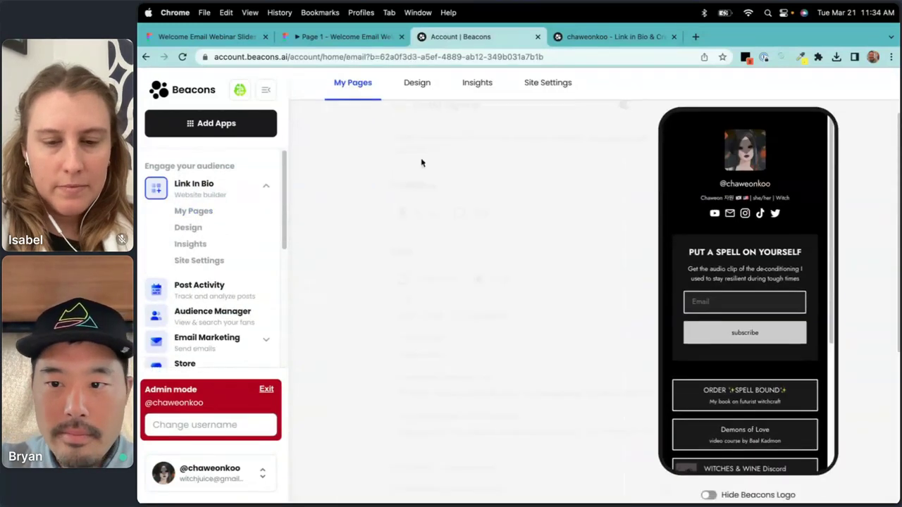
Copy the signup block's success message and paste it into the Notion notes on a new line below the second creator's link.
left_click_drag(350, 426, 607, 427)
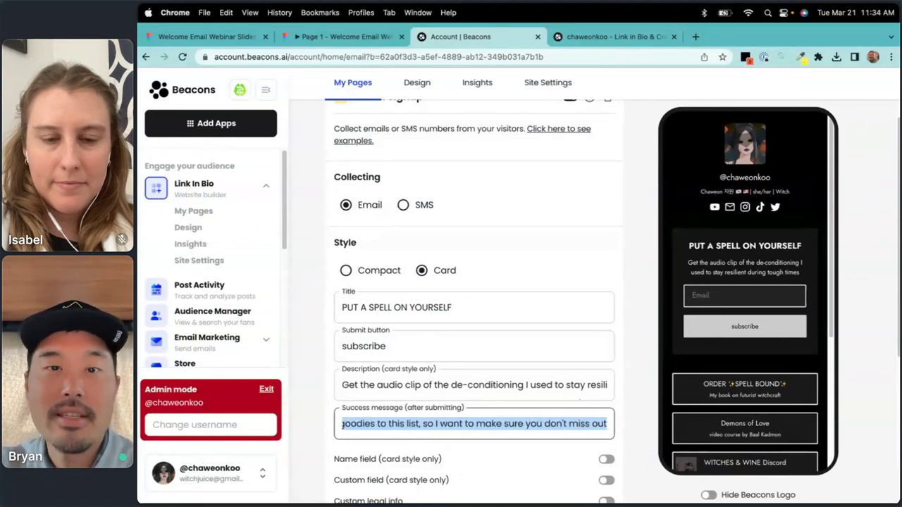
key("super+Tab")
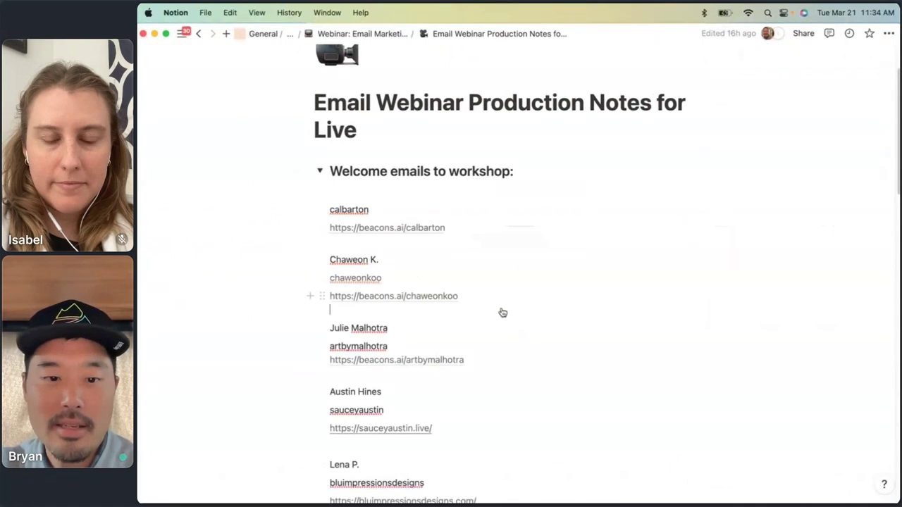
left_click(502, 311)
key("Return")
key("super+v")
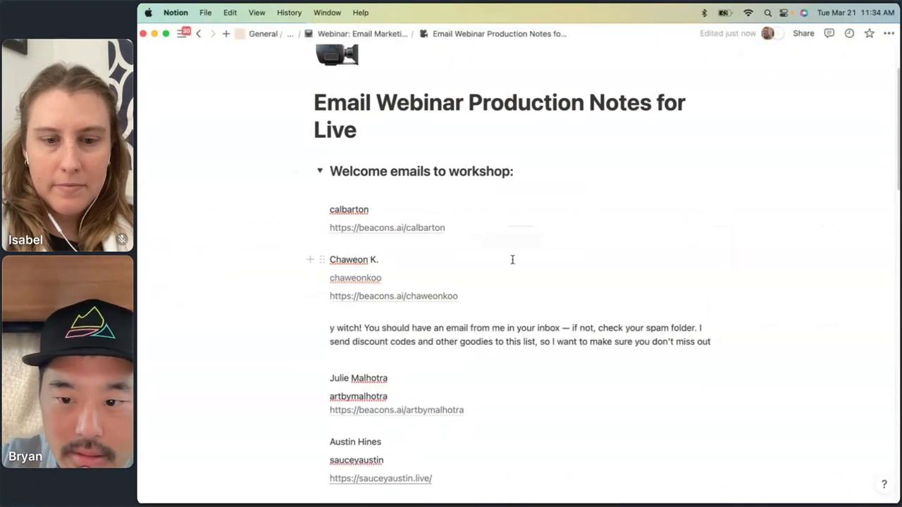
Switch back to the signup settings in Chrome, then open the details of the actively sending Welcome Email in Email Marketing.
key("ctrl+Right")
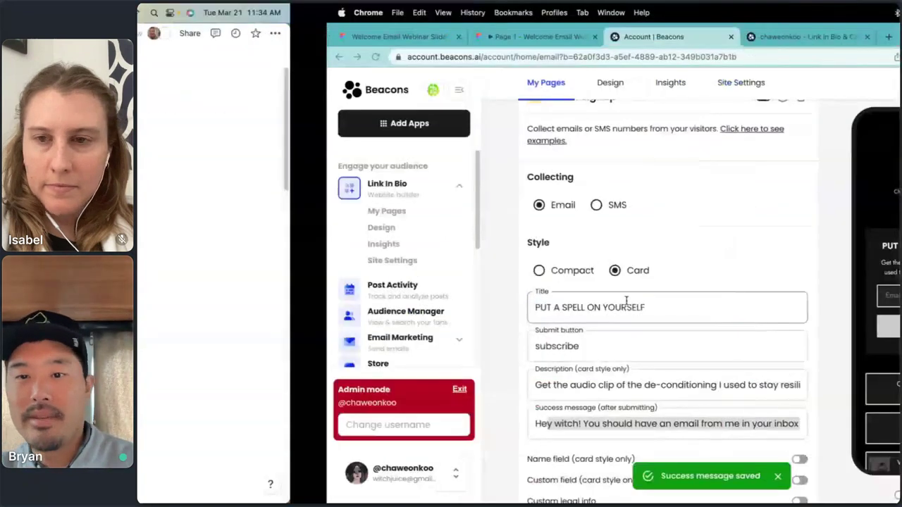
left_click(543, 420)
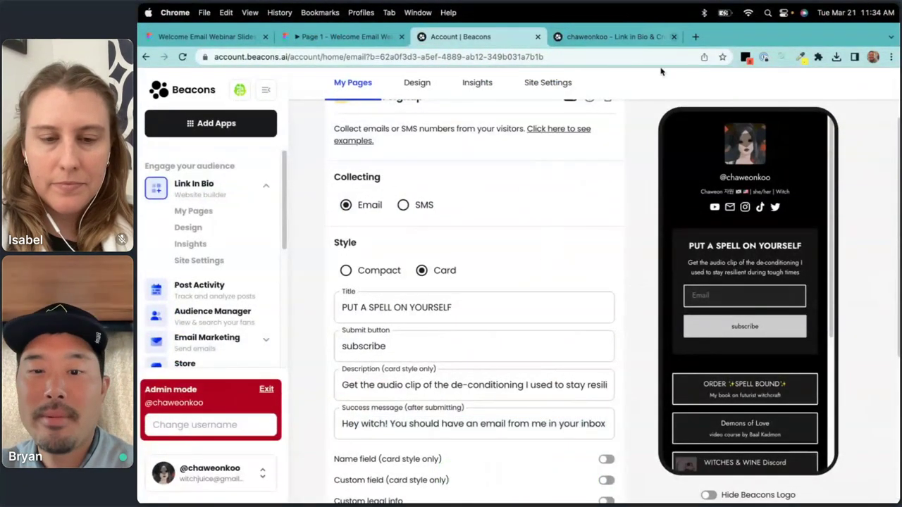
scroll(451, 303, "down", 1)
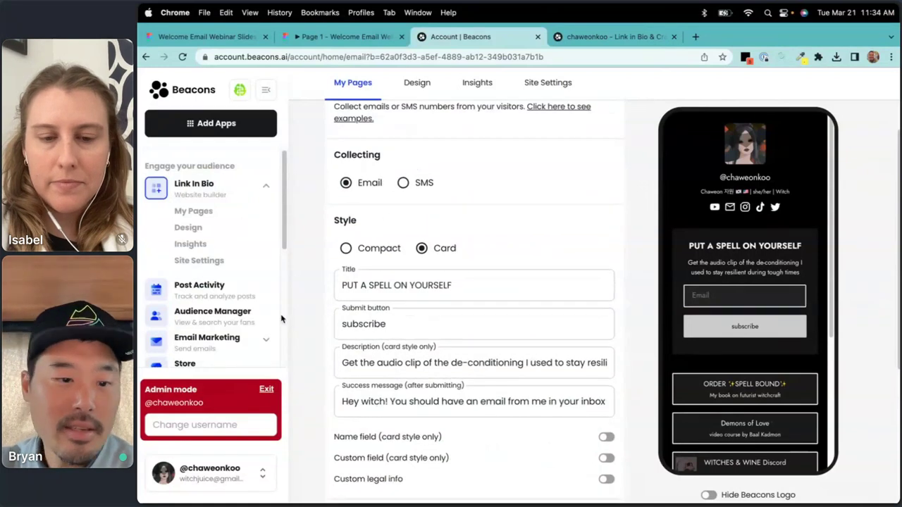
scroll(212, 296, "down", 3)
left_click(208, 274)
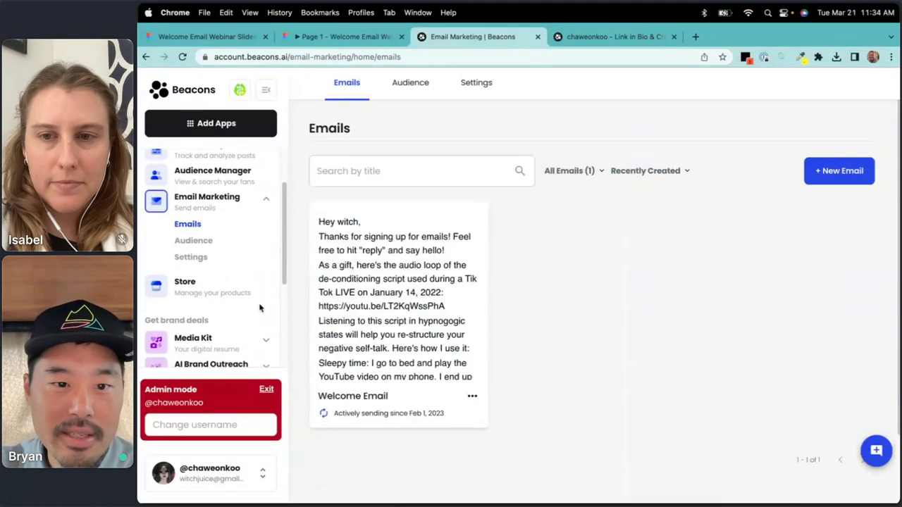
left_click(457, 238)
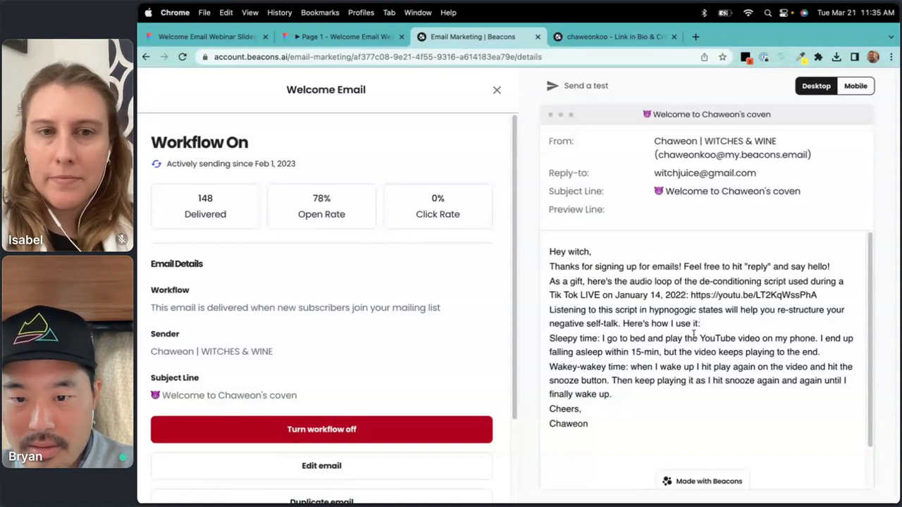
Read through the Welcome Email's audio loop gift and usage instructions, and compare it with the creator's public signup form.
scroll(694, 338, "down", 2)
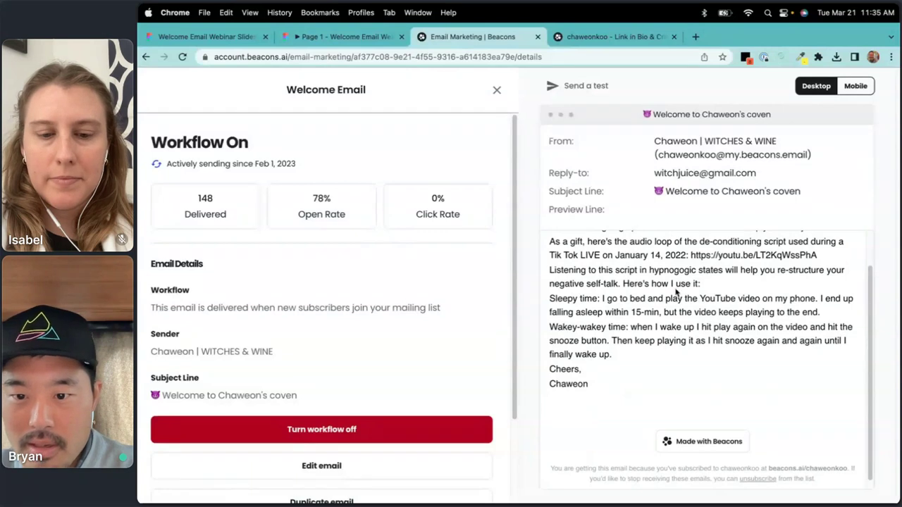
left_click_drag(624, 284, 555, 270)
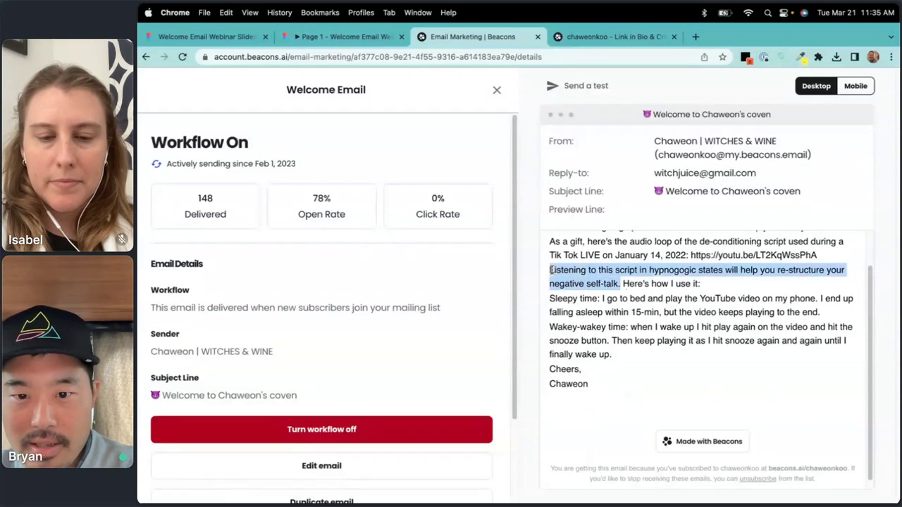
left_click(583, 283)
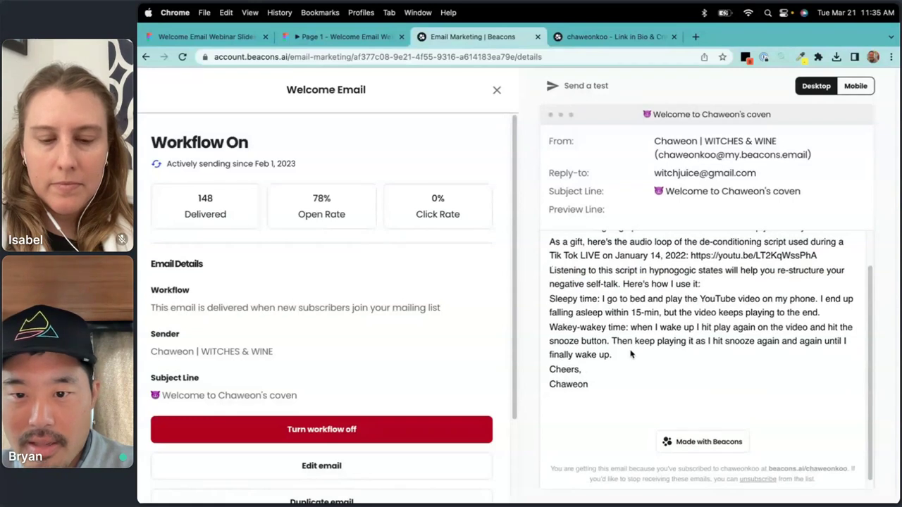
scroll(629, 352, "up", 1)
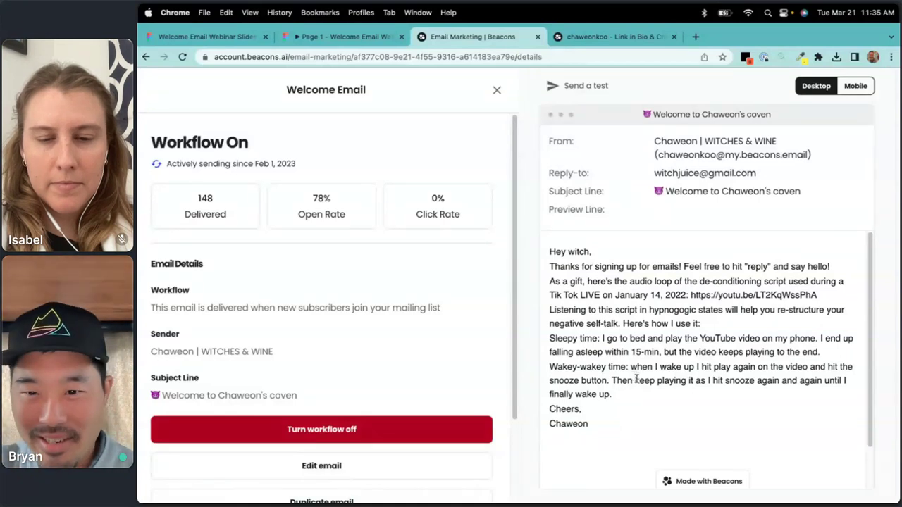
scroll(643, 379, "down", 1)
scroll(674, 368, "up", 1)
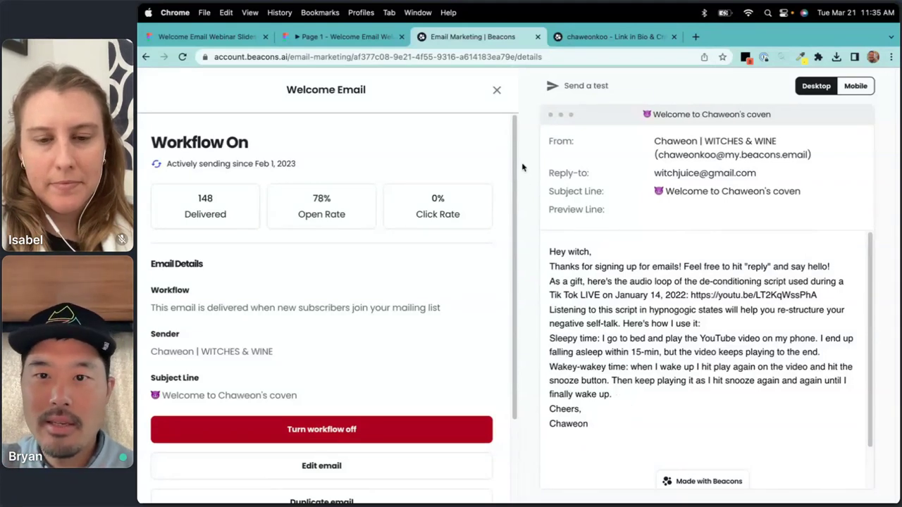
left_click(580, 37)
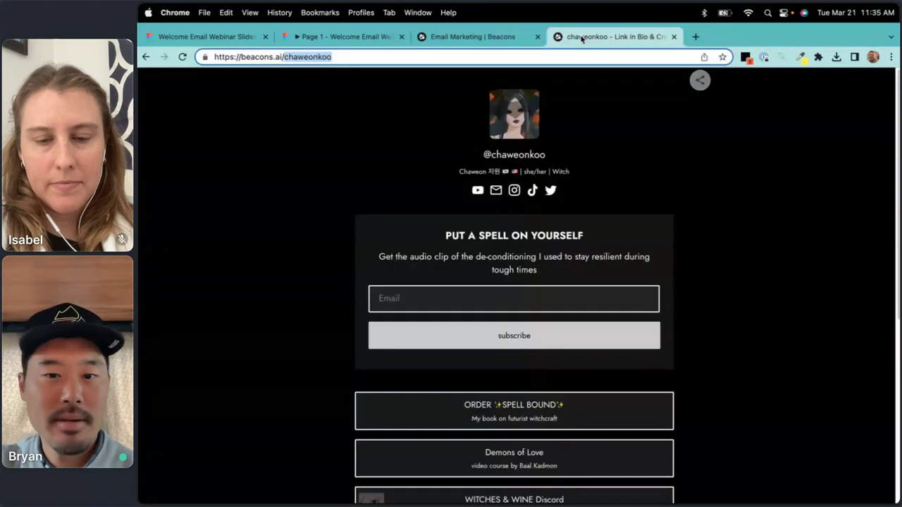
left_click(458, 33)
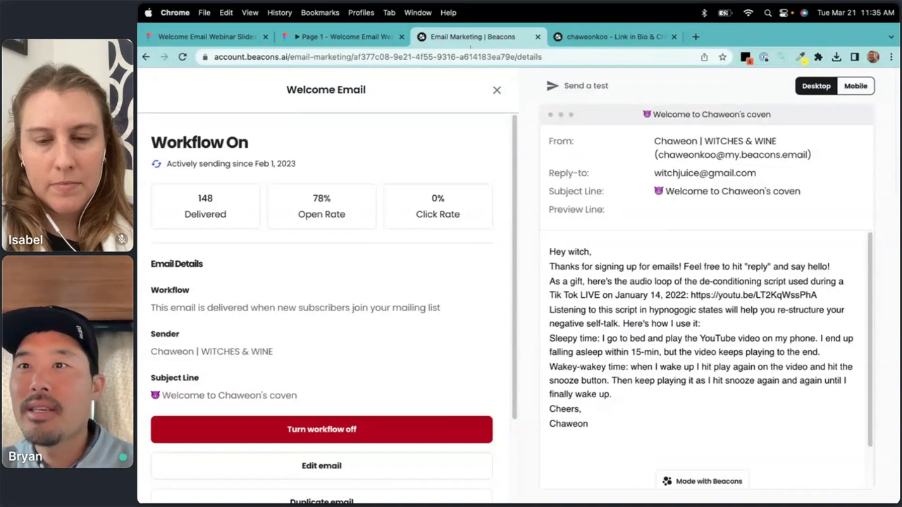
Switch to the Notion notes and shorten the third creator's surname to its initial.
key("super+Tab")
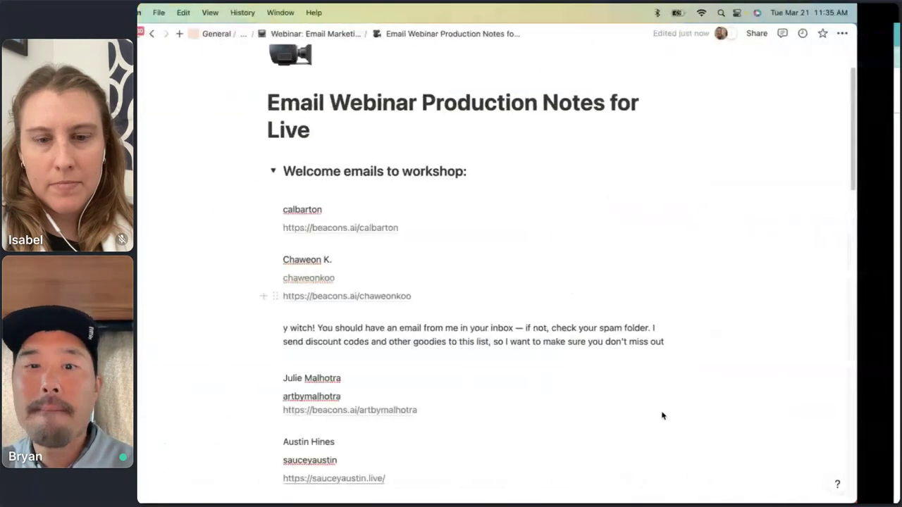
scroll(444, 370, "down", 2)
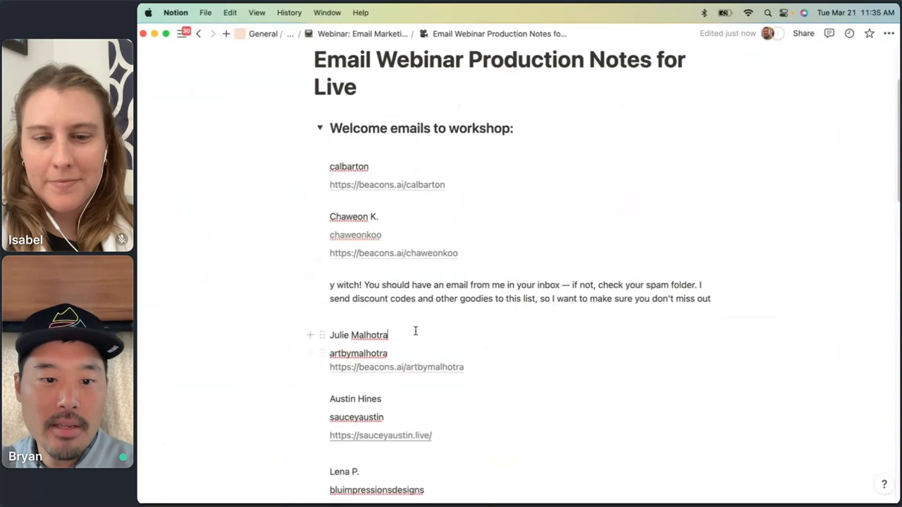
left_click_drag(379, 336, 357, 335)
key("BackSpace")
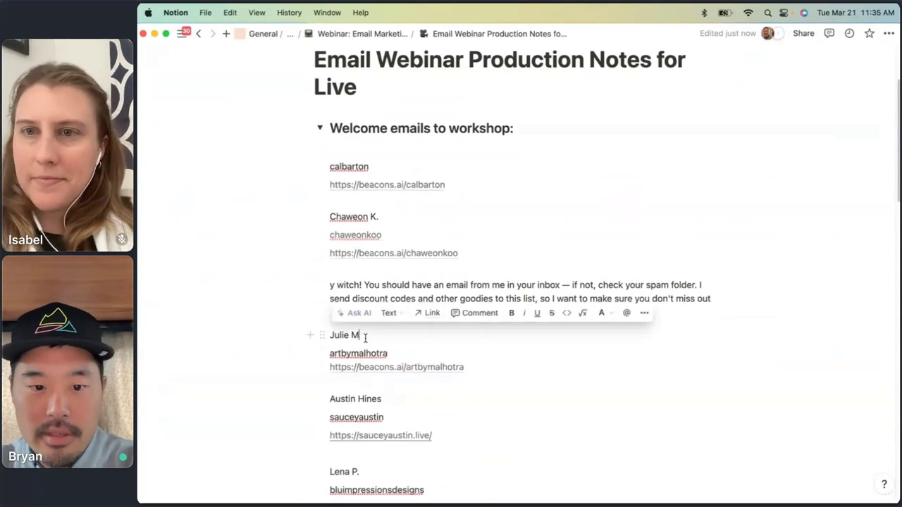
Copy the third creator's Beacons link from the notes and load it in the Chrome tab showing the second creator's page.
double_click(395, 352)
key("super+c")
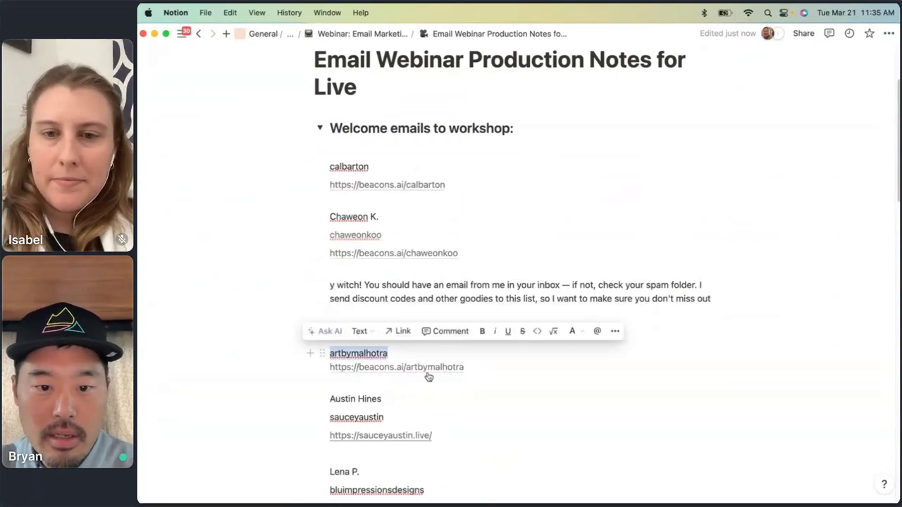
key("super+Tab")
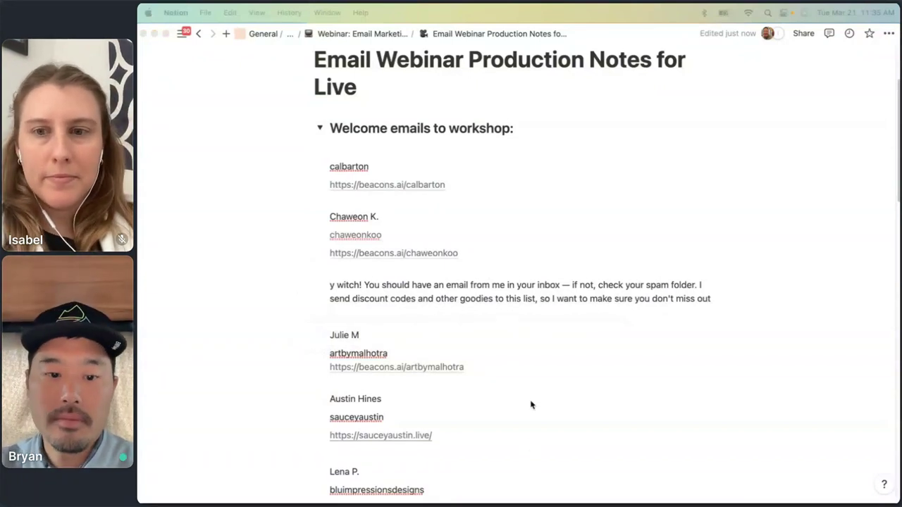
left_click(604, 39)
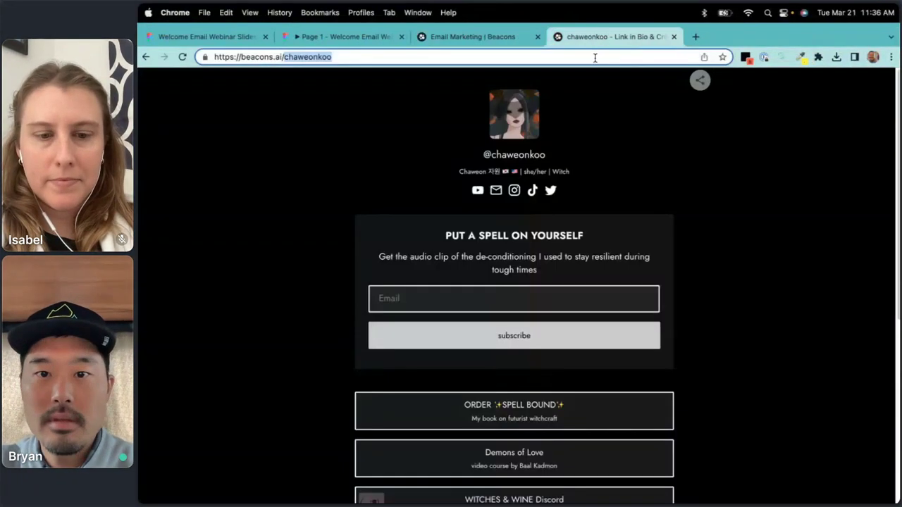
key("super+v")
key("Return")
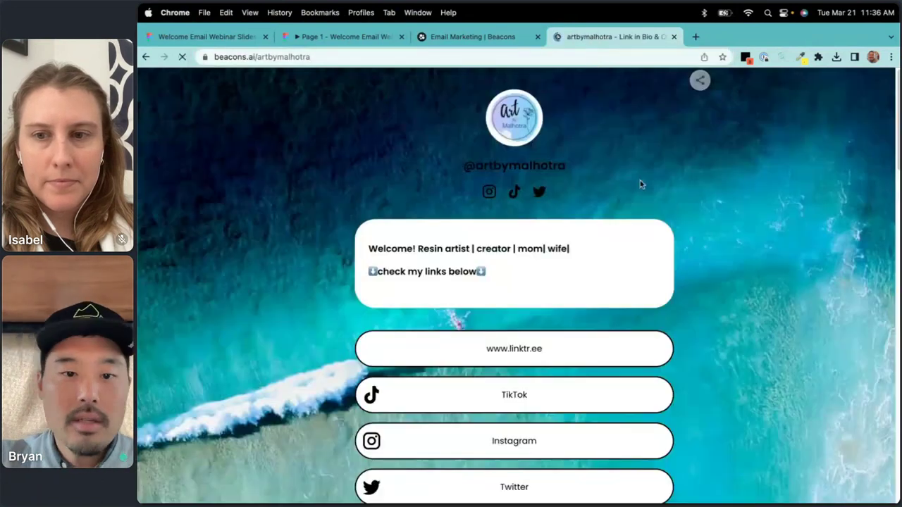
Look through the third creator's link page down to its email signup form.
scroll(666, 191, "down", 3)
scroll(699, 201, "up", 3)
scroll(699, 201, "down", 3)
scroll(700, 207, "down", 2)
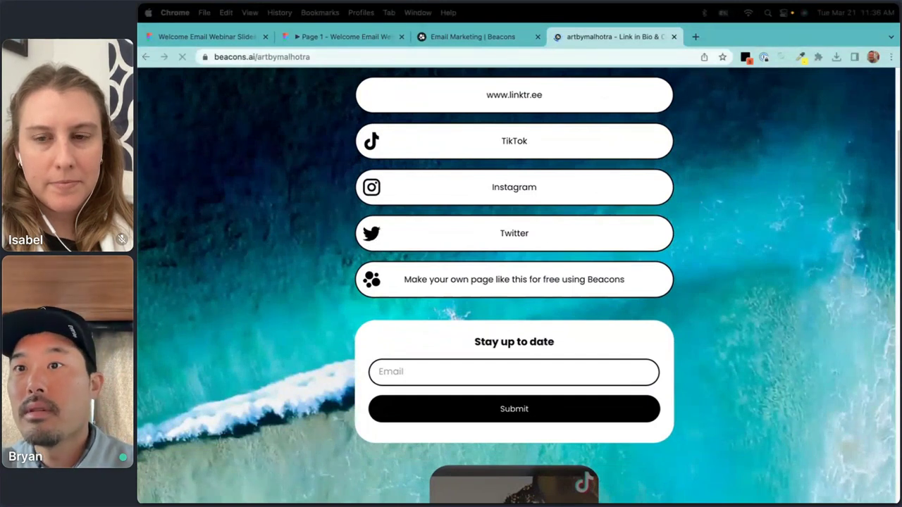
left_click(742, 149)
scroll(743, 186, "down", 3)
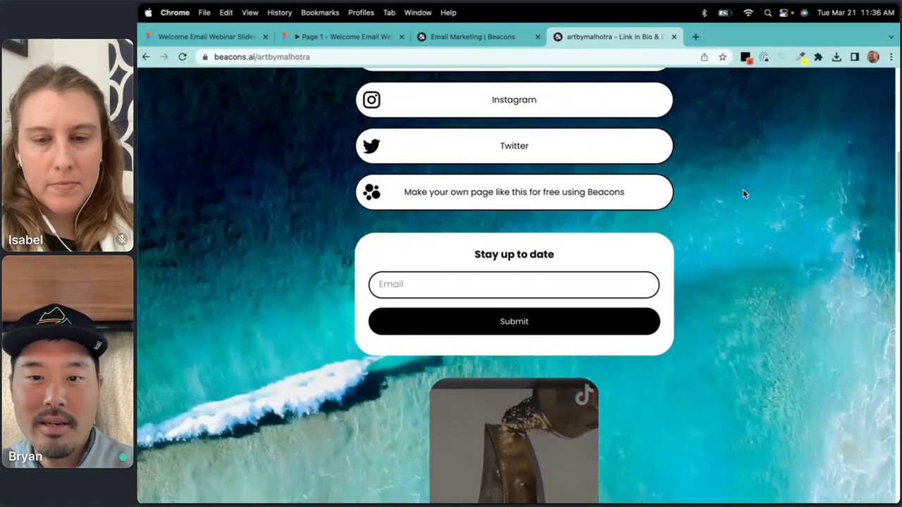
Examine the signup form's "Stay up to date" heading, highlighting its wording.
double_click(474, 254)
left_click(496, 254)
left_click(572, 259)
left_click_drag(573, 259, 474, 257)
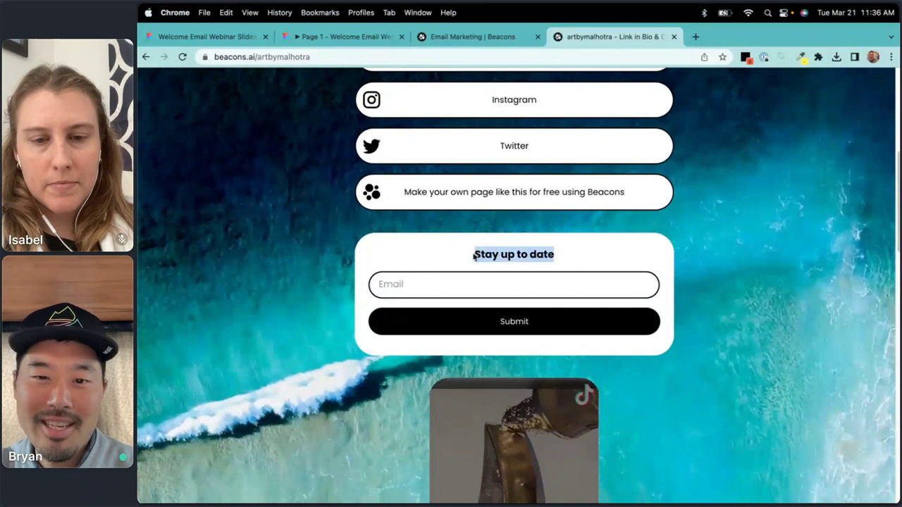
left_click(520, 265)
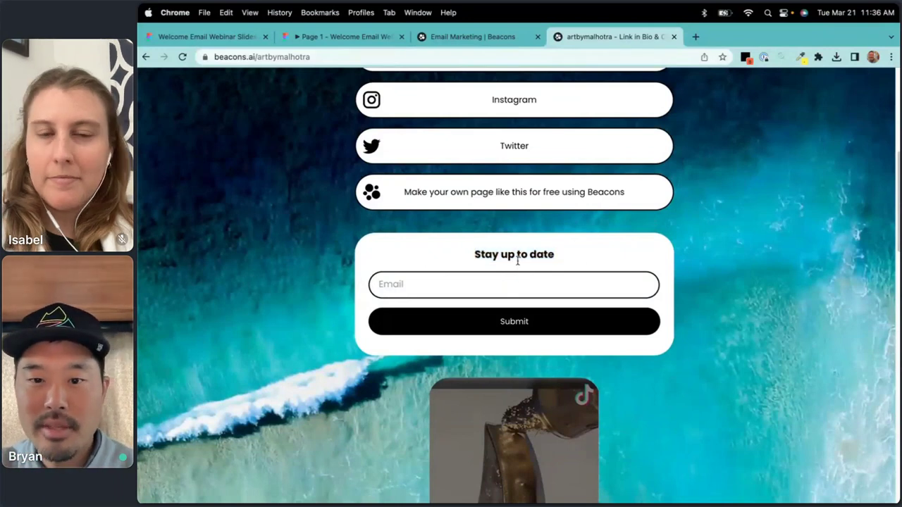
triple_click(519, 258)
left_click(519, 257)
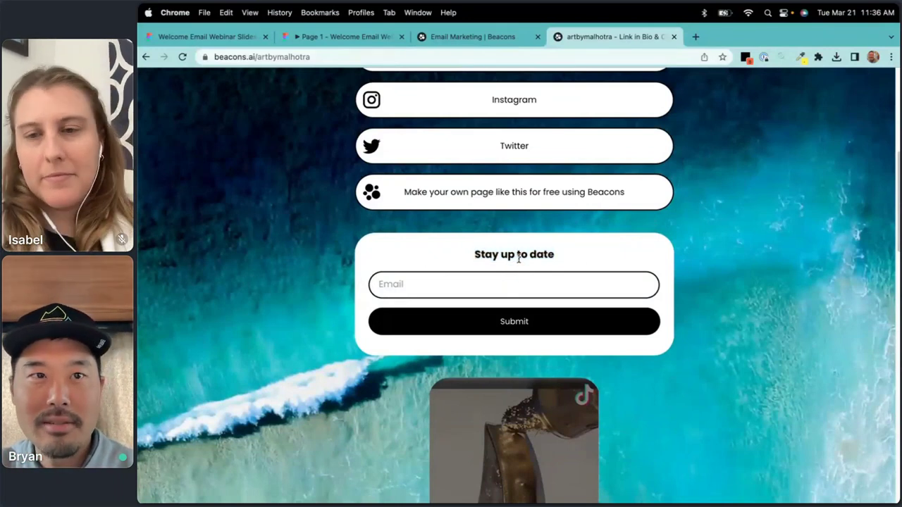
double_click(538, 264)
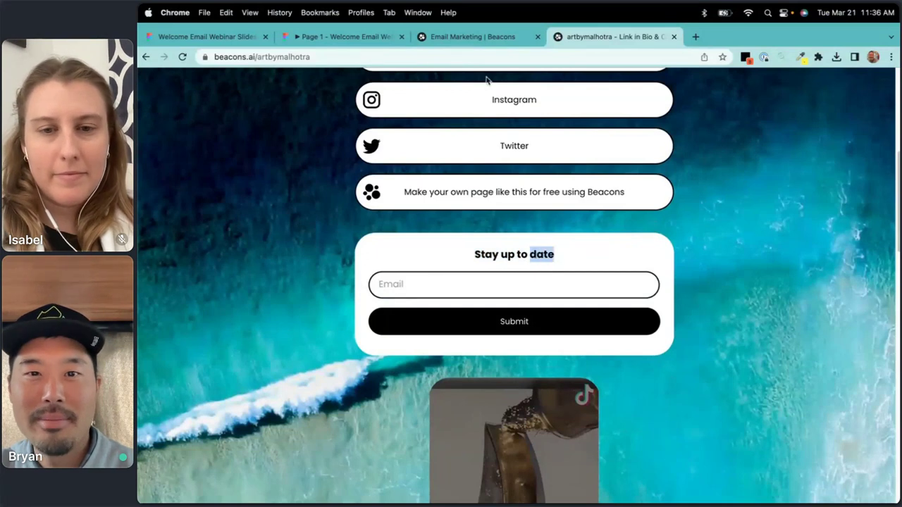
left_click(482, 38)
left_click(612, 36)
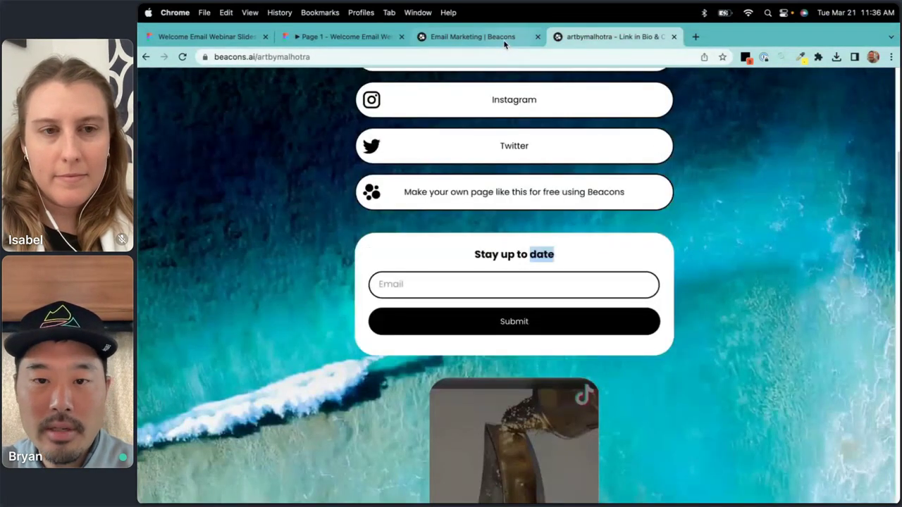
Close the second creator's welcome email details and switch admin mode to the third creator's username, without the beacons.ai/ prefix.
left_click(504, 43)
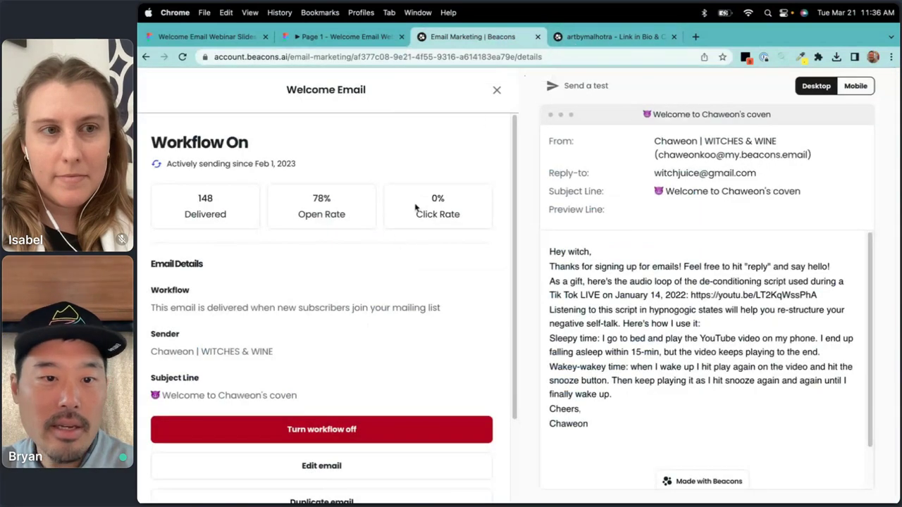
left_click(497, 90)
left_click(211, 424)
type("beacons.ai/artbymalhotra")
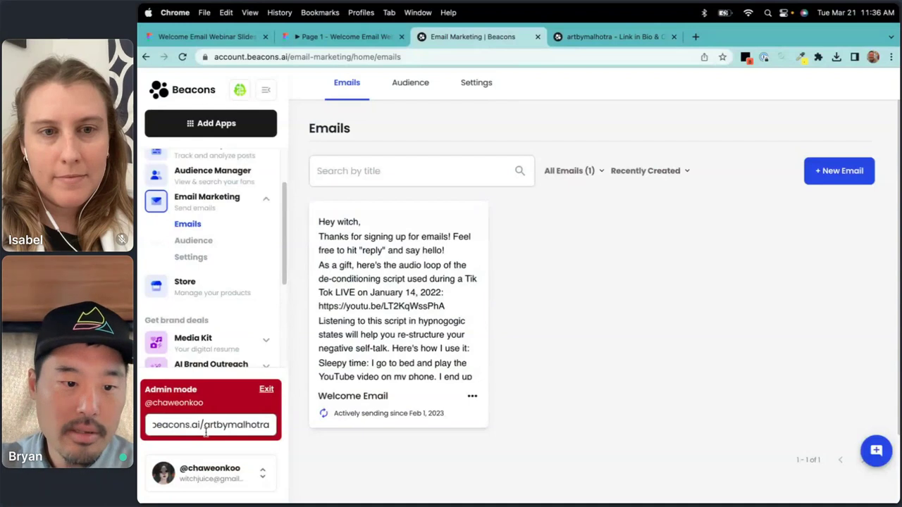
left_click_drag(203, 425, 152, 424)
key("BackSpace")
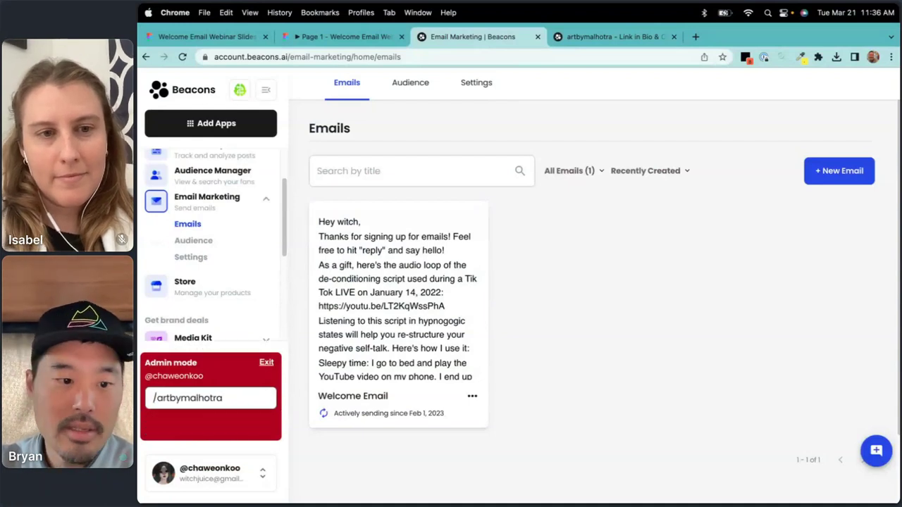
key("Delete")
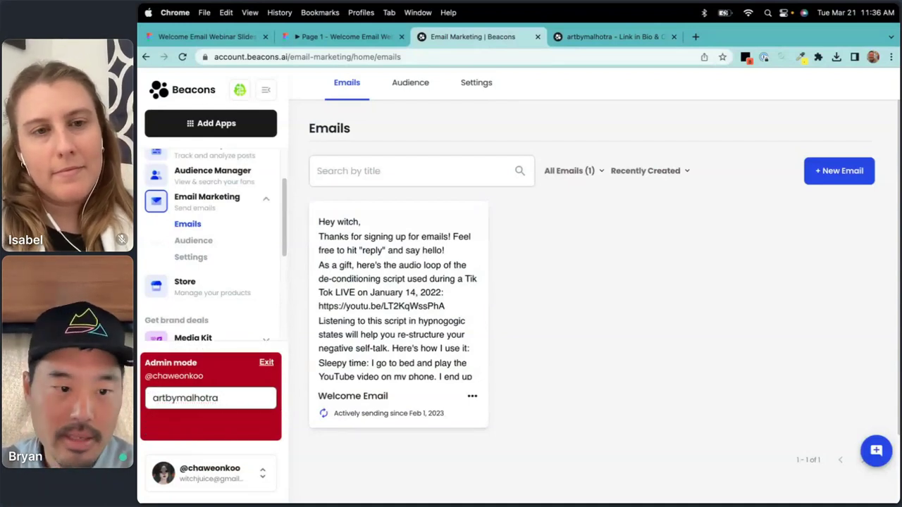
key("Return")
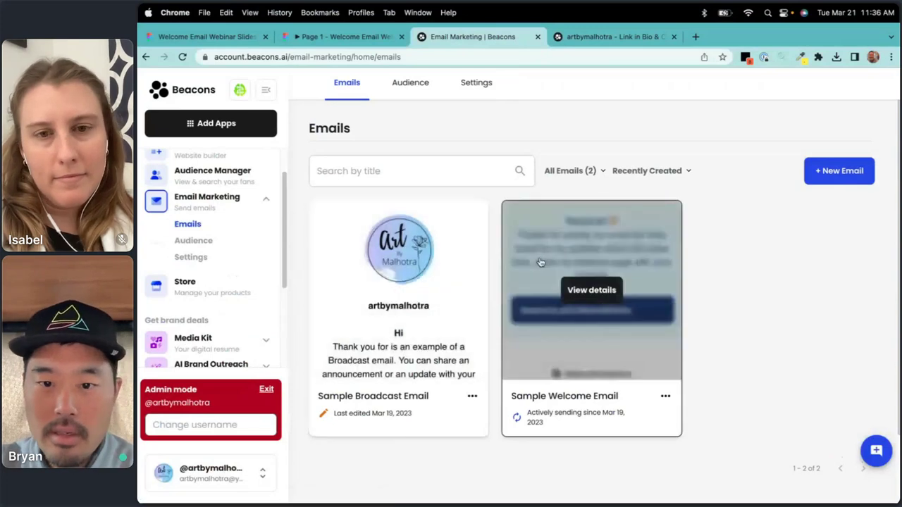
Open the Email Signup block on the third creator's home page and review its title, submit button and success message settings.
left_click(220, 174)
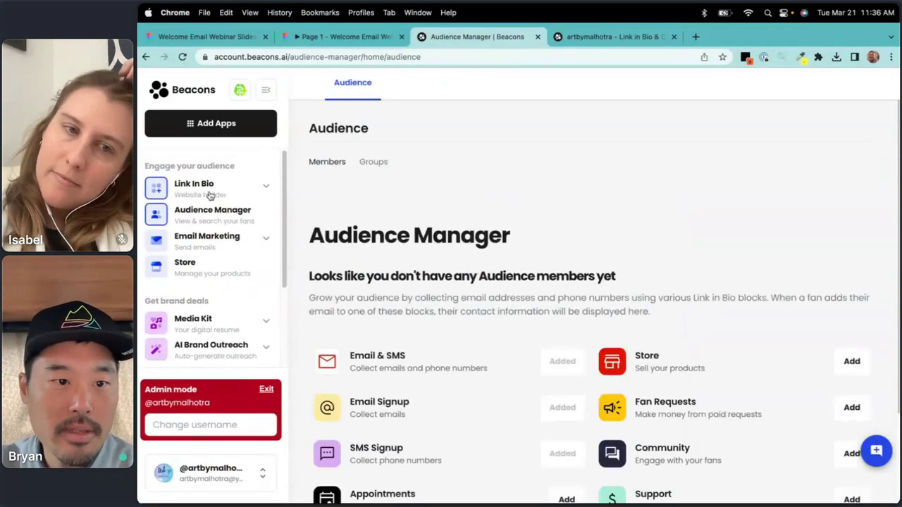
left_click(193, 185)
left_click(388, 307)
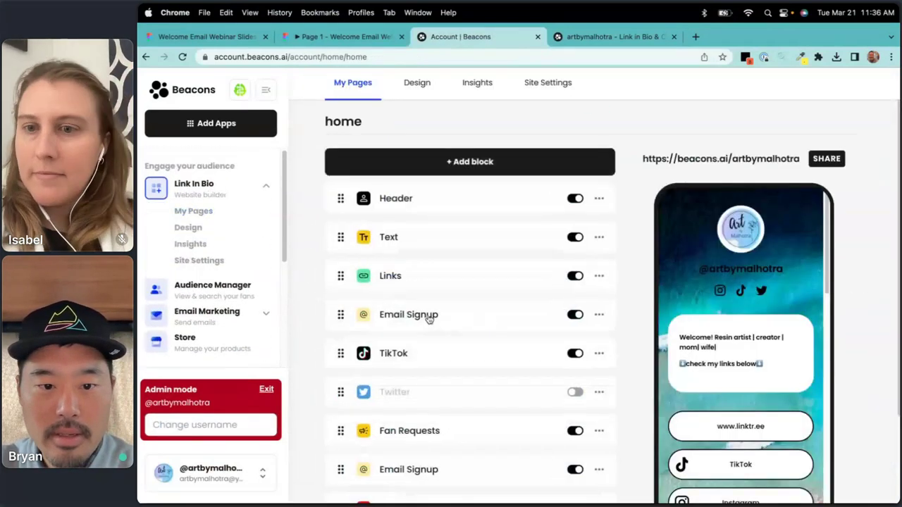
left_click(428, 318)
scroll(423, 296, "down", 1)
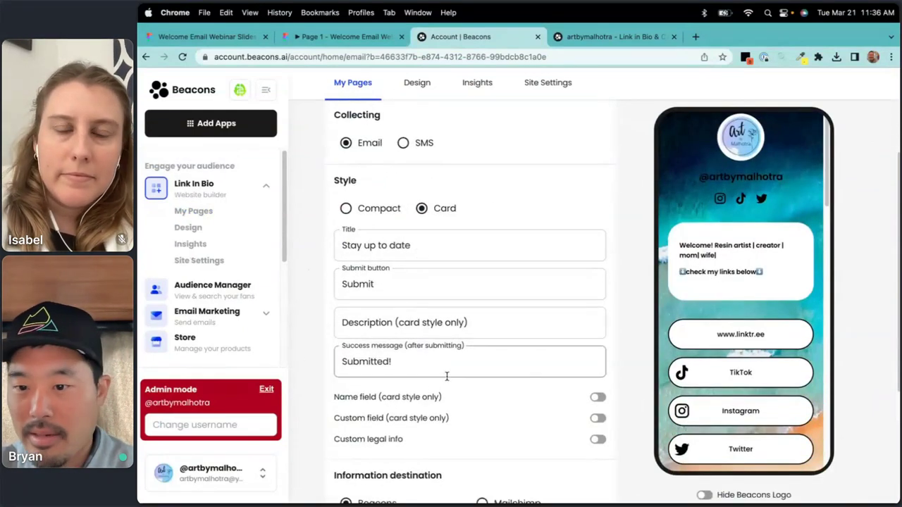
scroll(444, 374, "down", 1)
scroll(483, 356, "up", 1)
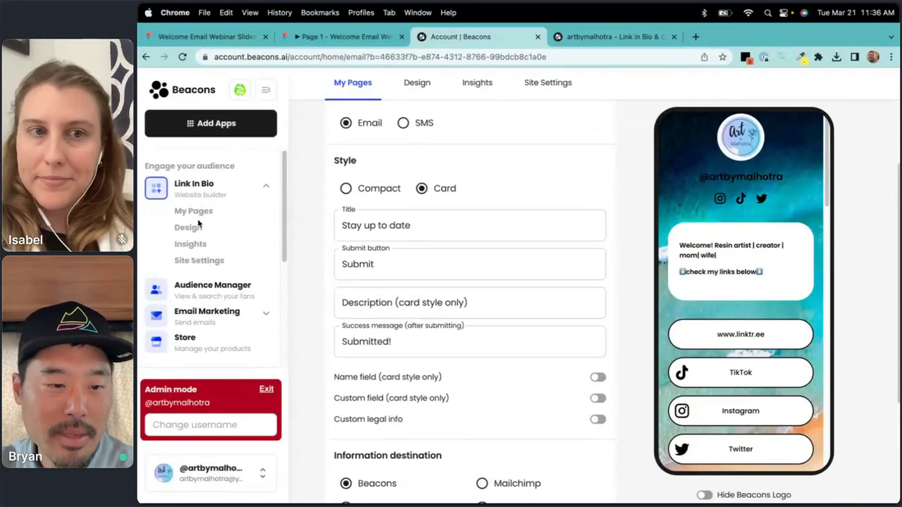
Open the details of the third creator's Sample Welcome Email in Email Marketing.
scroll(204, 239, "down", 1)
left_click(207, 294)
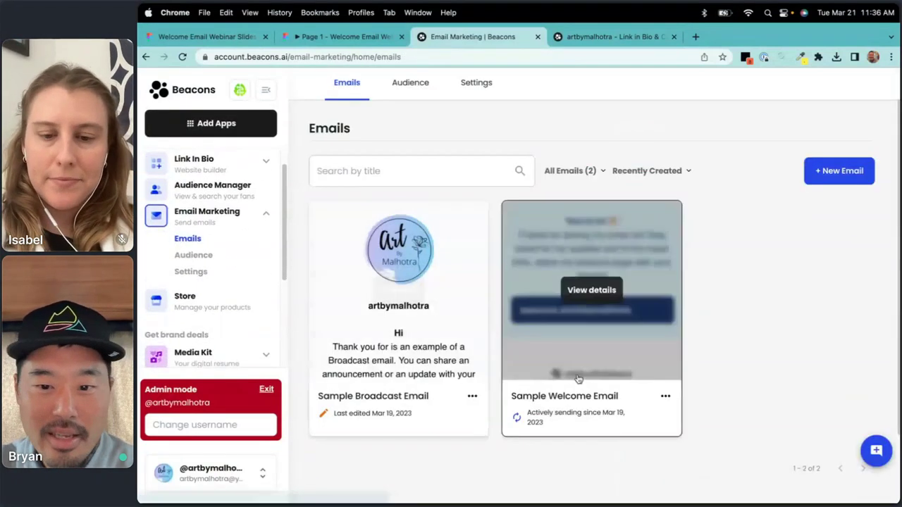
left_click(606, 248)
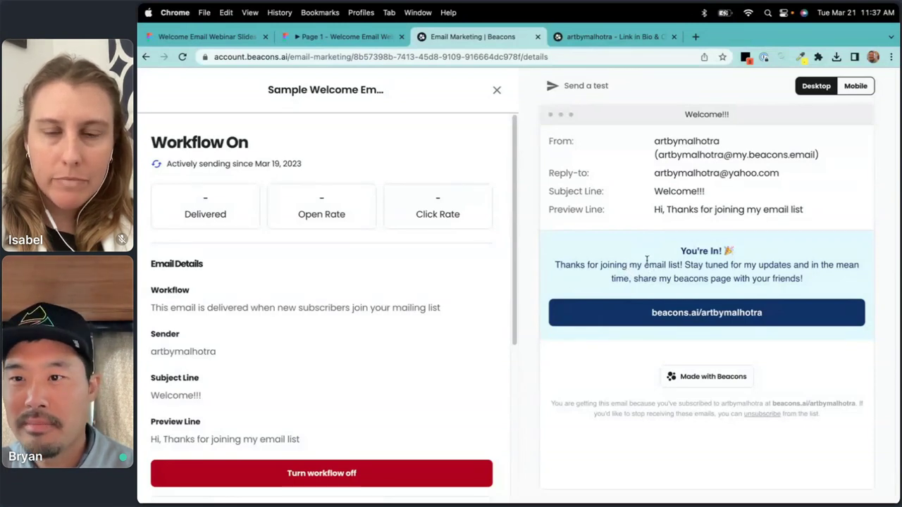
Copy the fourth creator's username from the Notion notes and load that beacons.ai page in the Chrome tab showing the third creator's page.
key("super+Tab")
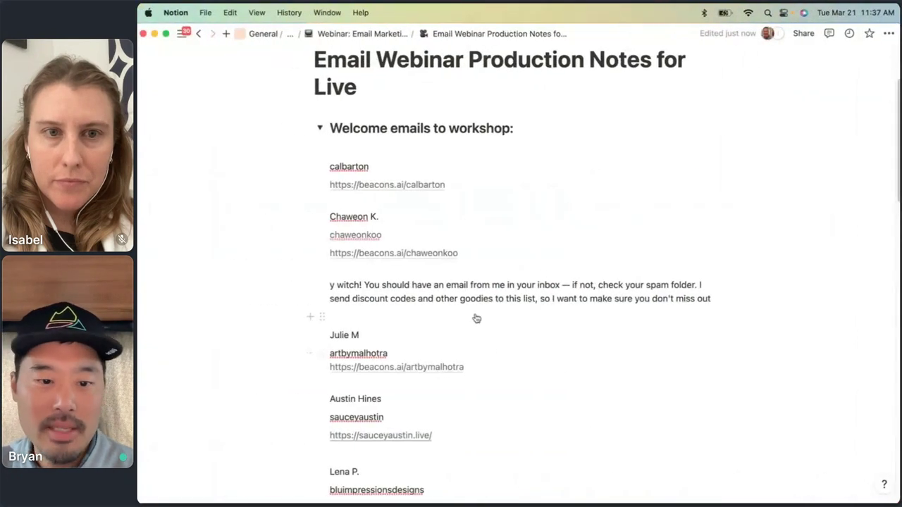
scroll(489, 350, "down", 2)
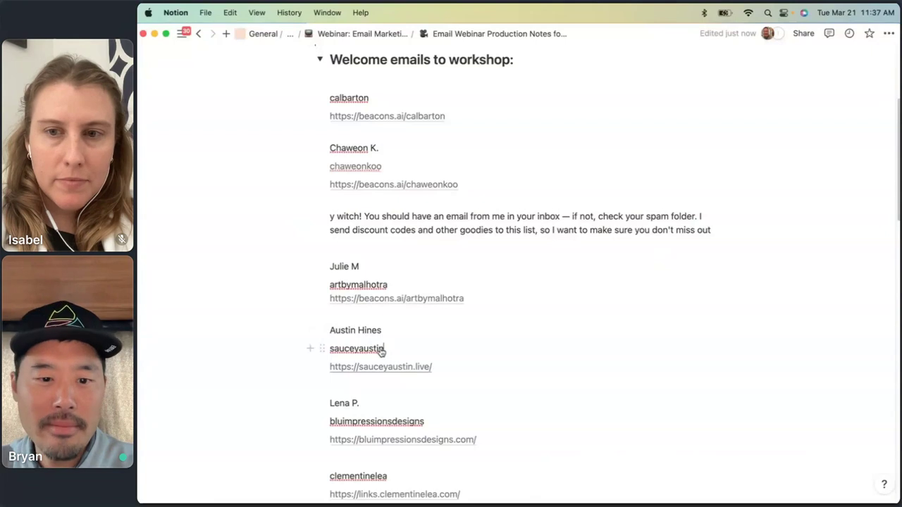
left_click_drag(386, 351, 329, 352)
key("super+c")
key("super+Tab")
left_click(572, 41)
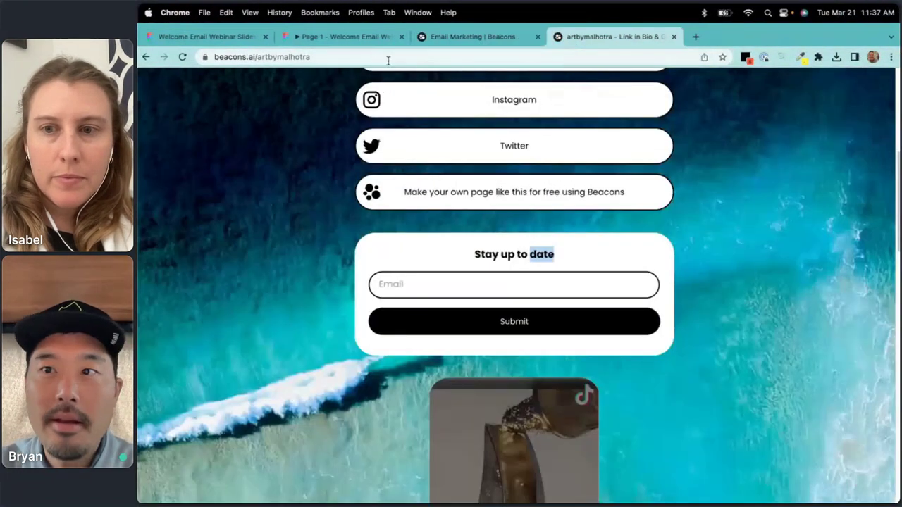
double_click(258, 57)
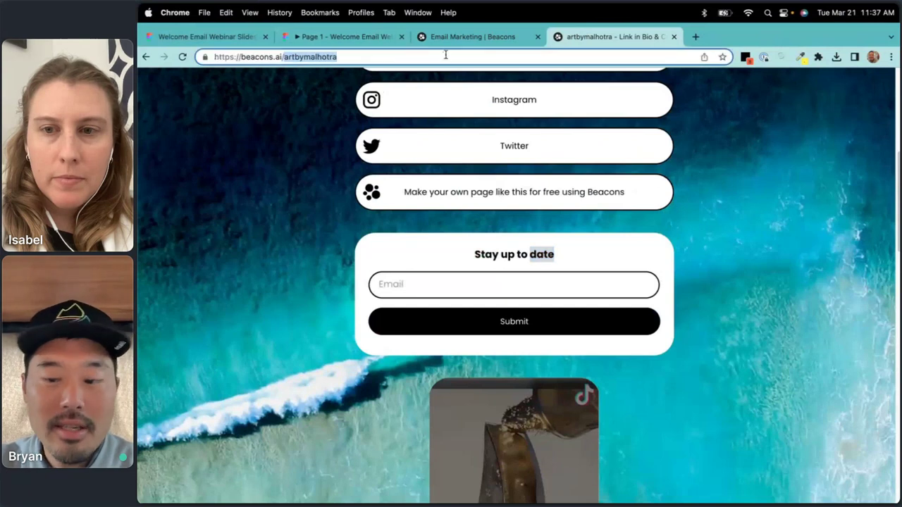
key("super+v")
key("Return")
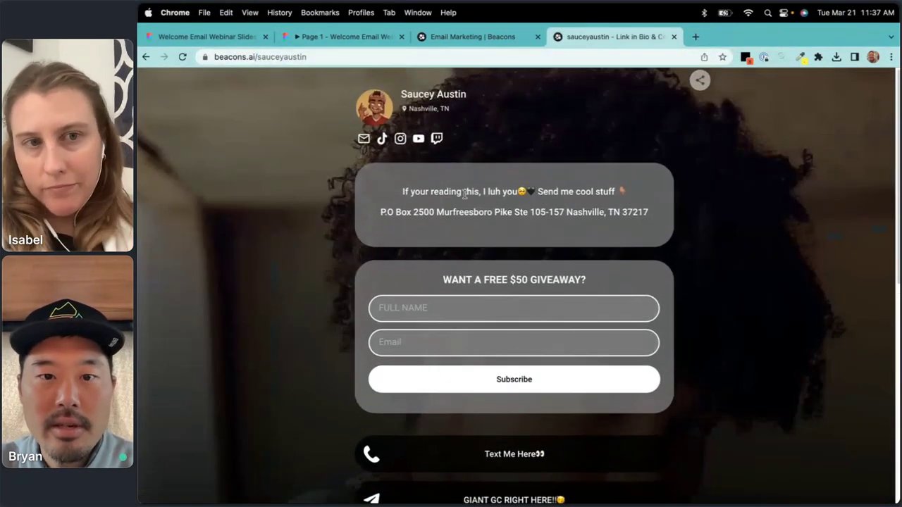
View the fourth creator's TikTok profile in a new tab, close it, and examine the giveaway signup form on the Beacons page.
right_click(381, 138)
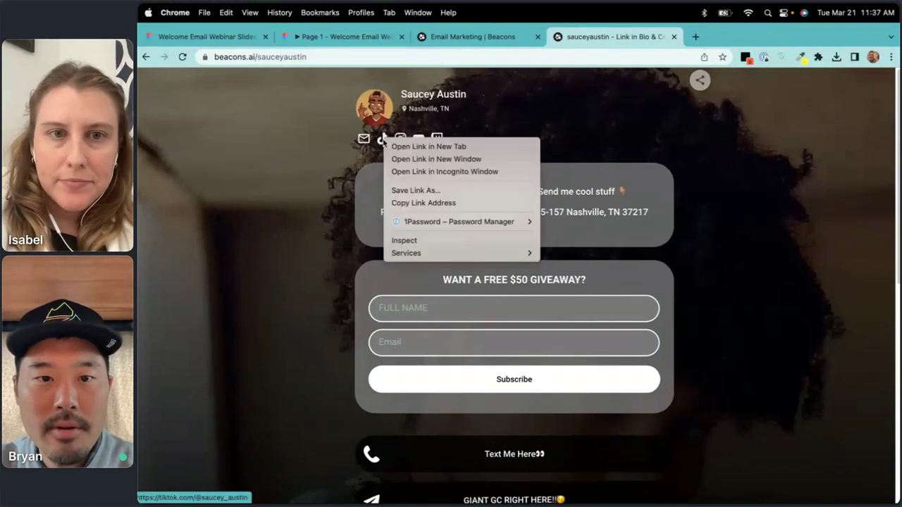
left_click(394, 145)
left_click(761, 41)
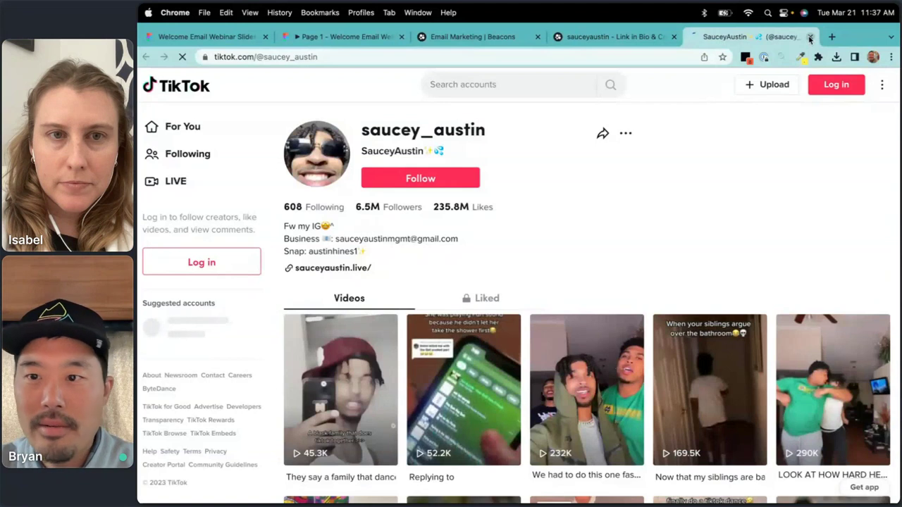
left_click(810, 37)
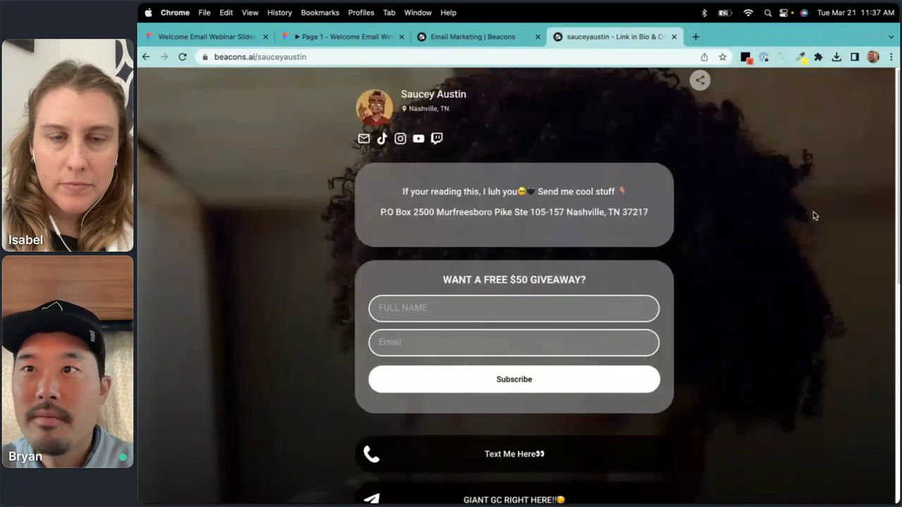
scroll(745, 208, "down", 1)
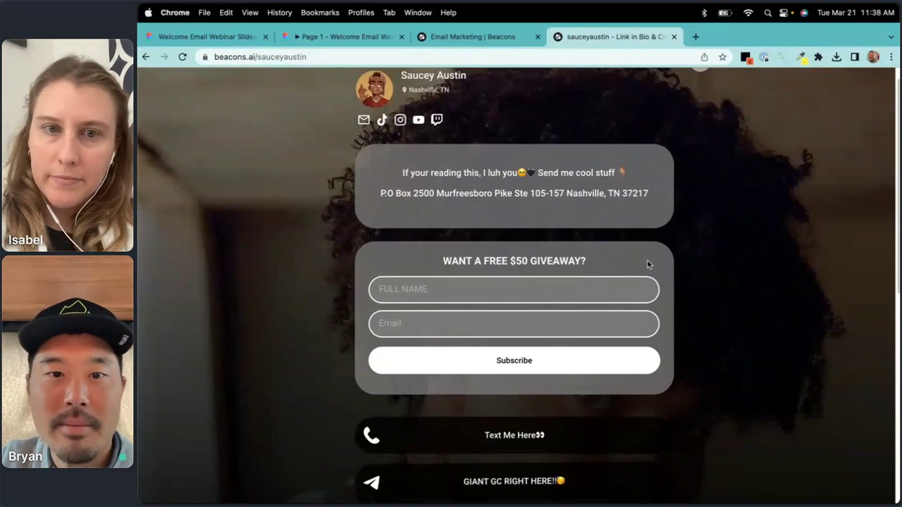
Close the third creator's welcome email details and switch admin mode to the fourth creator's copied username.
left_click(472, 36)
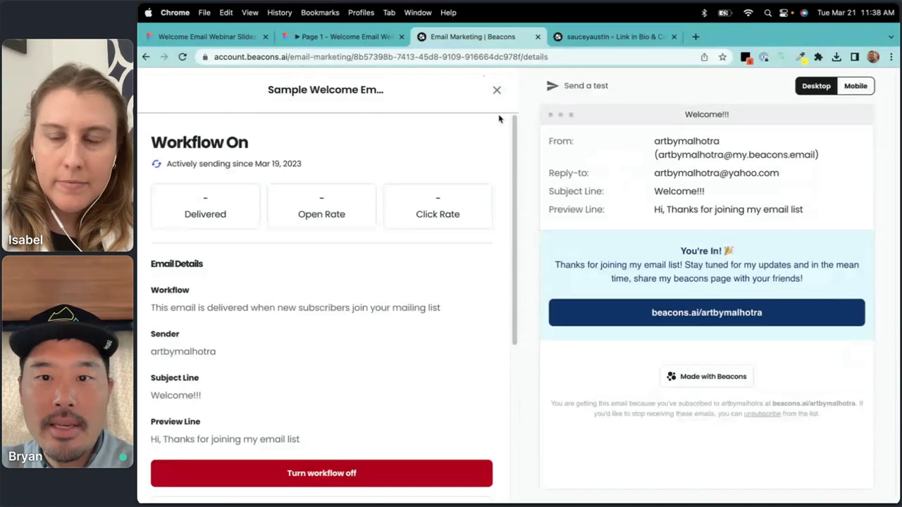
left_click(496, 90)
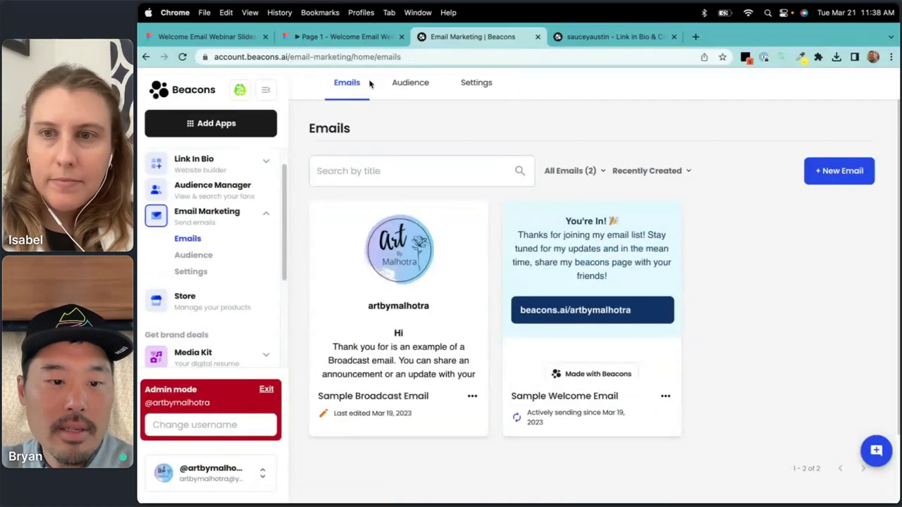
left_click(236, 427)
key("super+v")
key("Return")
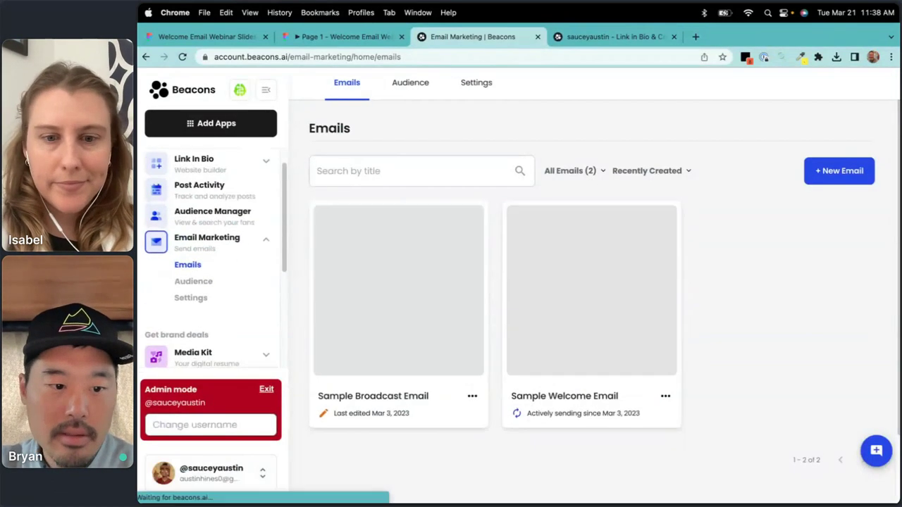
Open the email signup block on the fourth creator's home page and review its giveaway title, success message and name field settings.
left_click(212, 165)
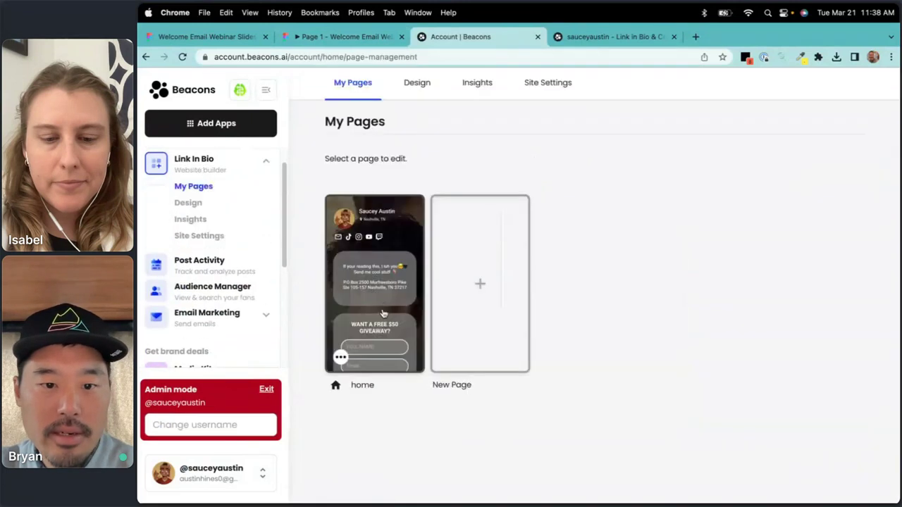
left_click(384, 310)
left_click(458, 276)
scroll(458, 282, "down", 5)
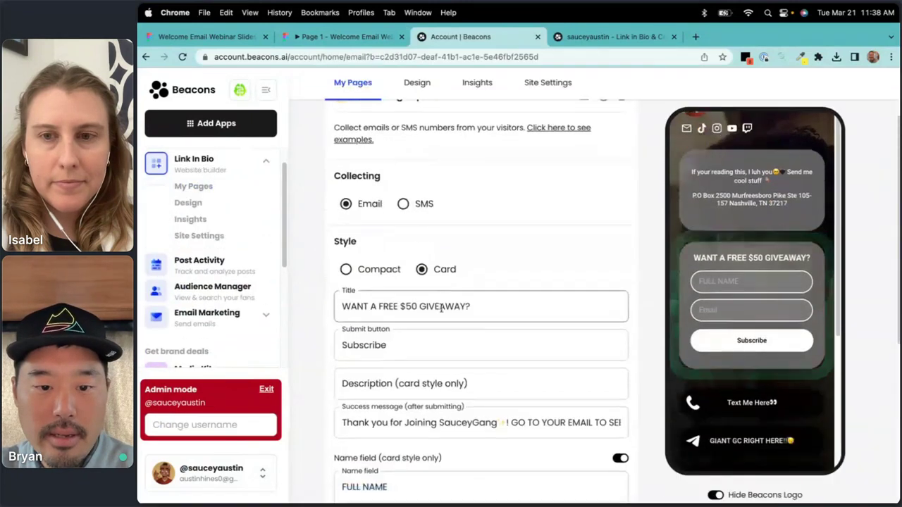
scroll(439, 301, "down", 1)
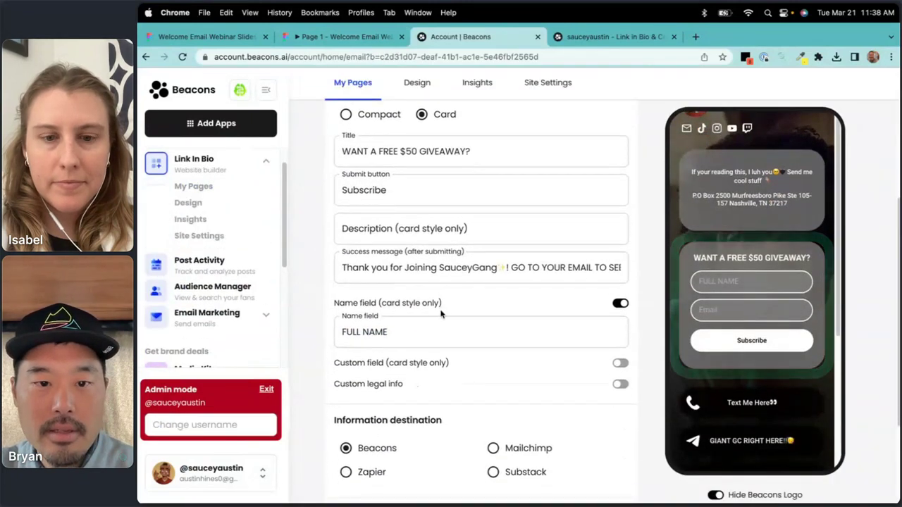
Copy the signup form's full success message into the Notion notes below the fourth creator's link, with blank lines after it.
left_click_drag(436, 268, 405, 268)
key("super+a")
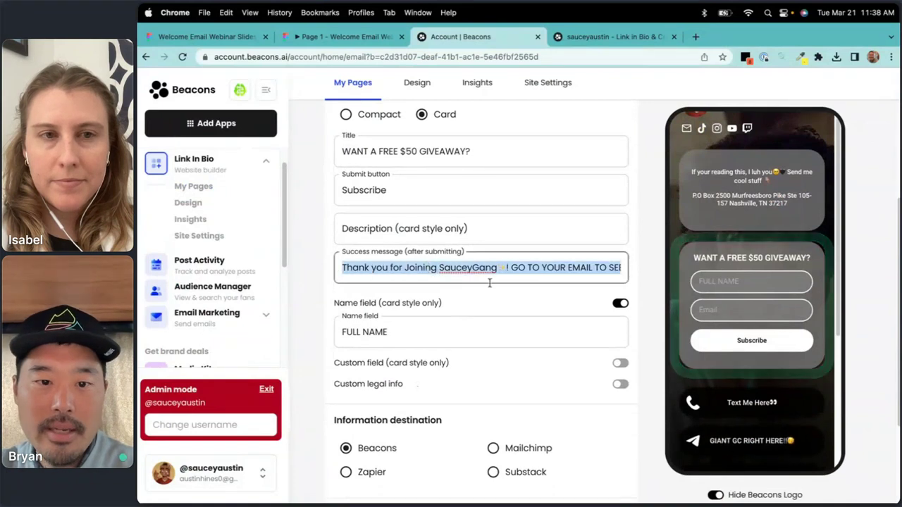
key("super+Tab")
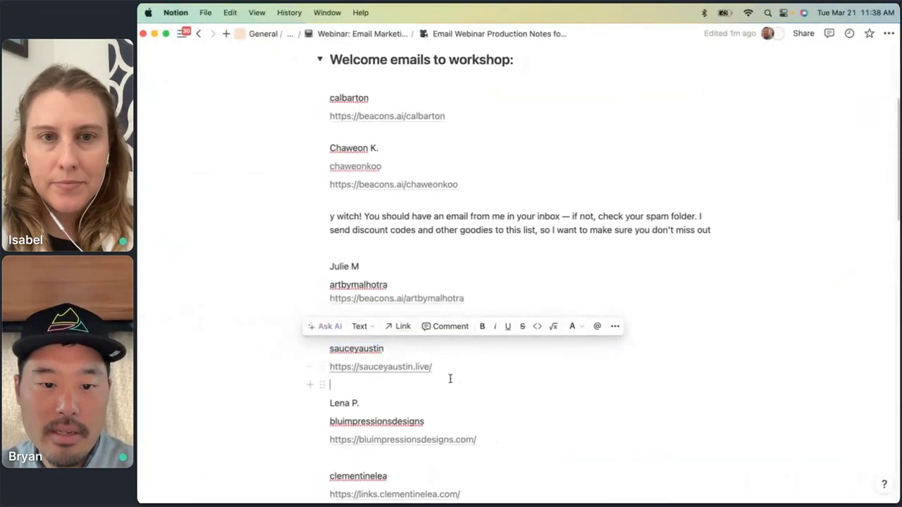
left_click(446, 376)
key("Return")
key("Return")
key("Up")
key("Up")
type("Thank you for Joining SauceyGang ✨! GO TO YOUR EMAIL TO SEE HOW TO WIN!")
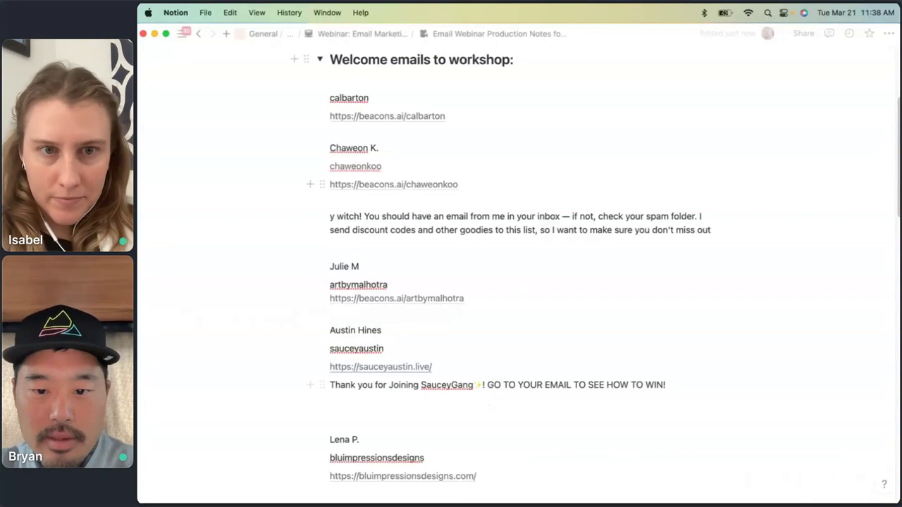
Highlight the pasted success message in the notes to read it out in full.
left_click_drag(680, 374, 331, 365)
left_click(641, 357)
left_click_drag(675, 383, 325, 389)
Return to Beacons in Chrome and examine the Success message field in the fourth creator's signup block settings.
key("ctrl+Right")
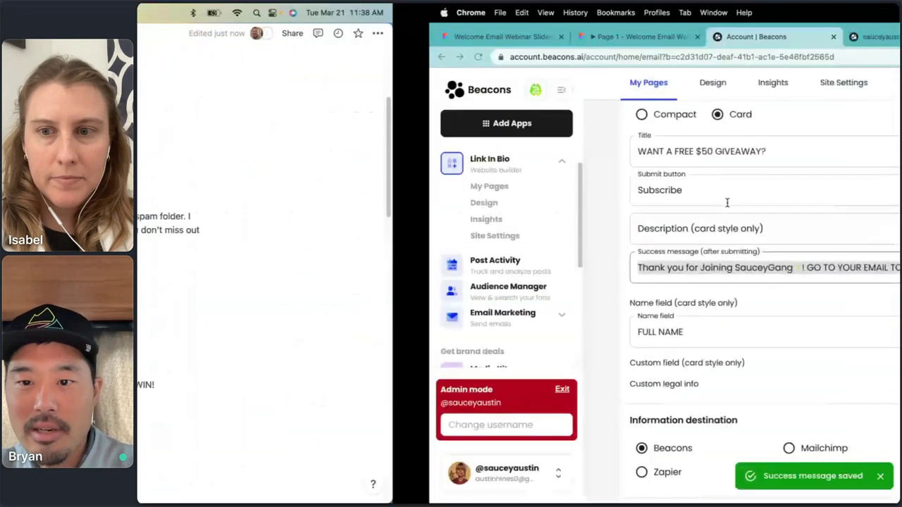
triple_click(568, 269)
left_click_drag(568, 268, 621, 268)
left_click(572, 268)
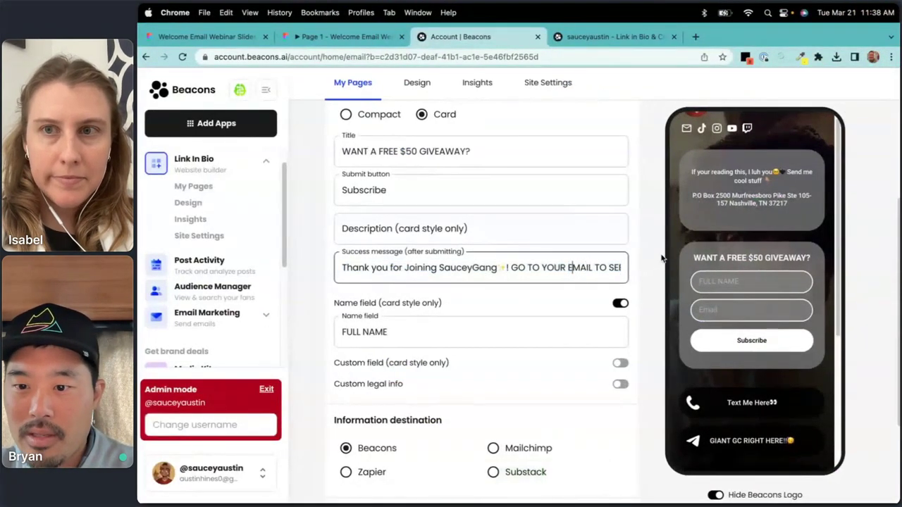
scroll(211, 246, "down", 5)
scroll(211, 246, "up", 5)
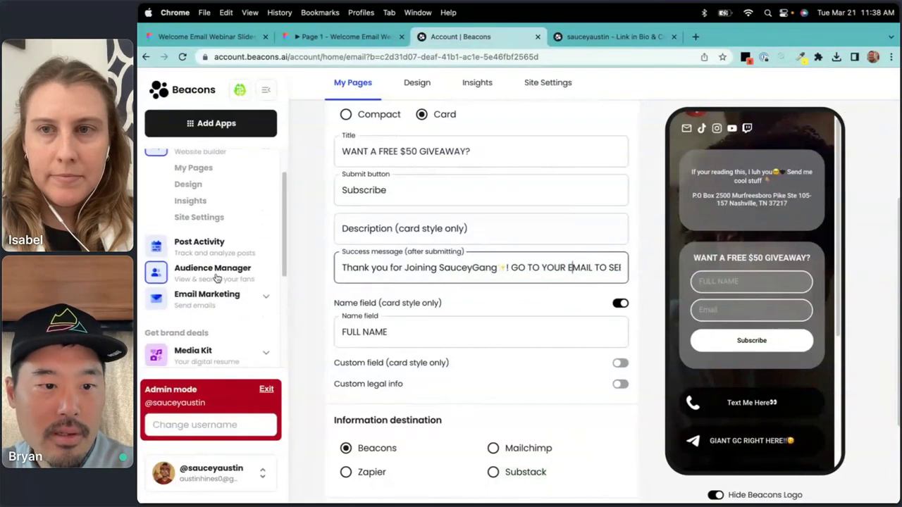
Review the fourth creator's Sample Welcome Email details in Email Marketing, and return to the Notion notes.
left_click(209, 291)
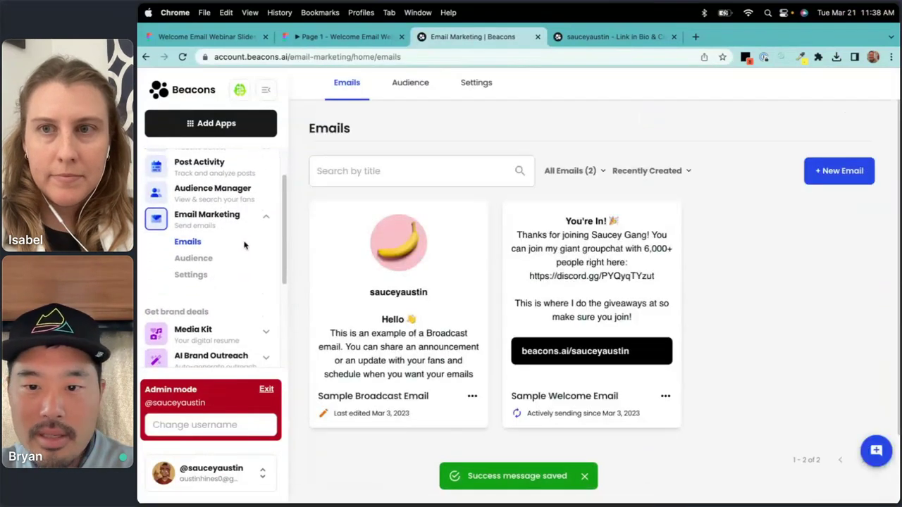
left_click(624, 257)
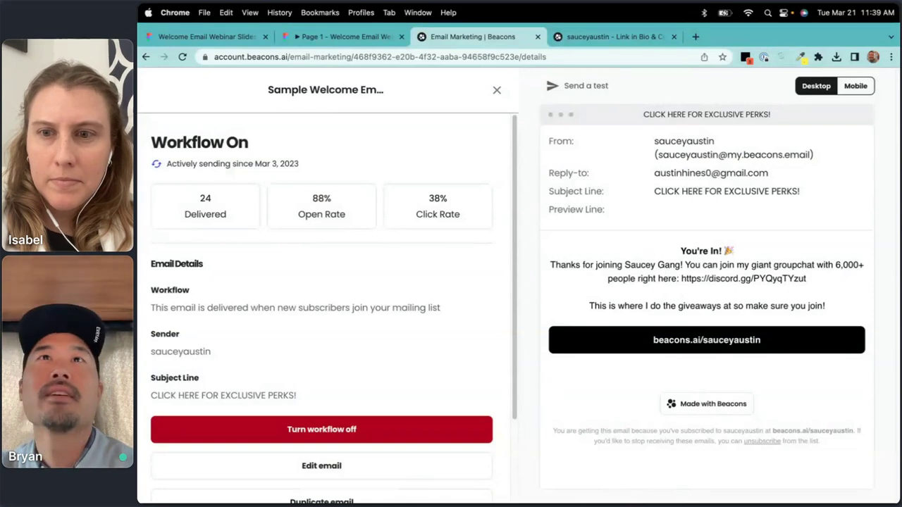
key("ctrl+Left")
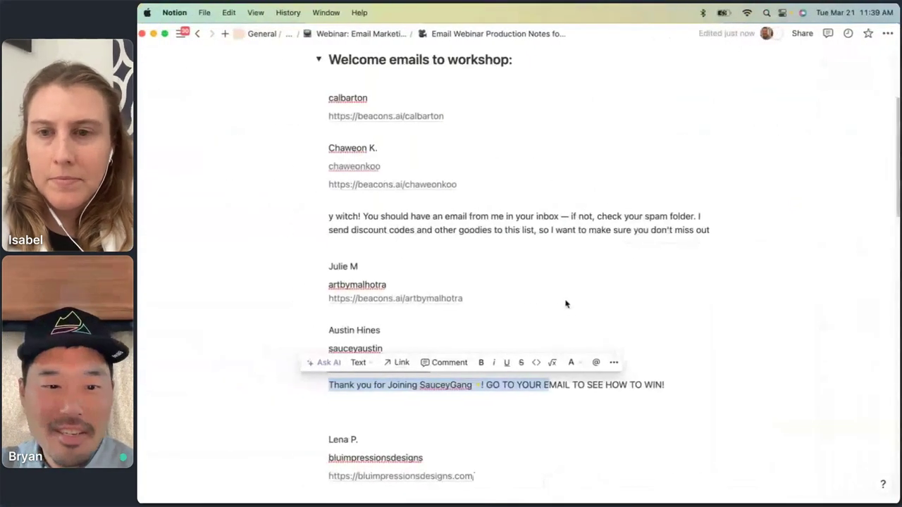
Look through the list of creators in the Notion notes, checking the open Beacons email in Chrome in between.
scroll(415, 401, "down", 3)
scroll(416, 402, "up", 1)
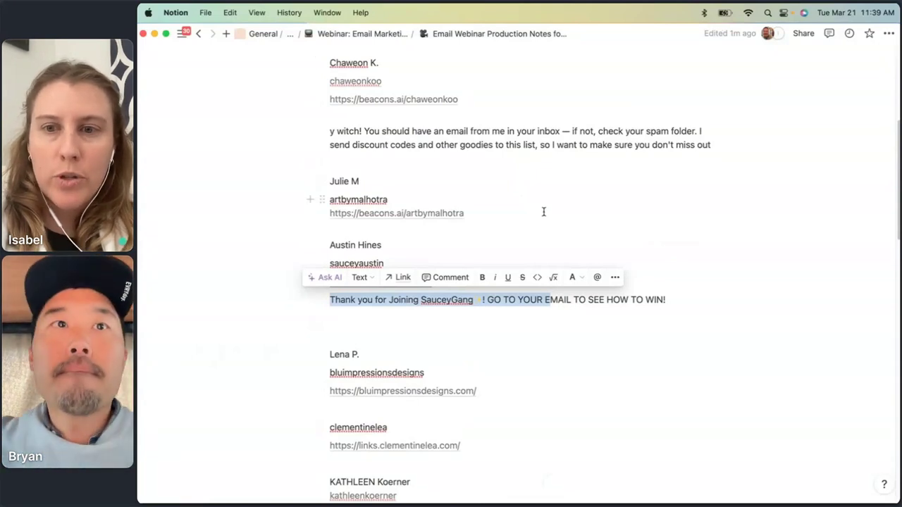
key("super+Tab")
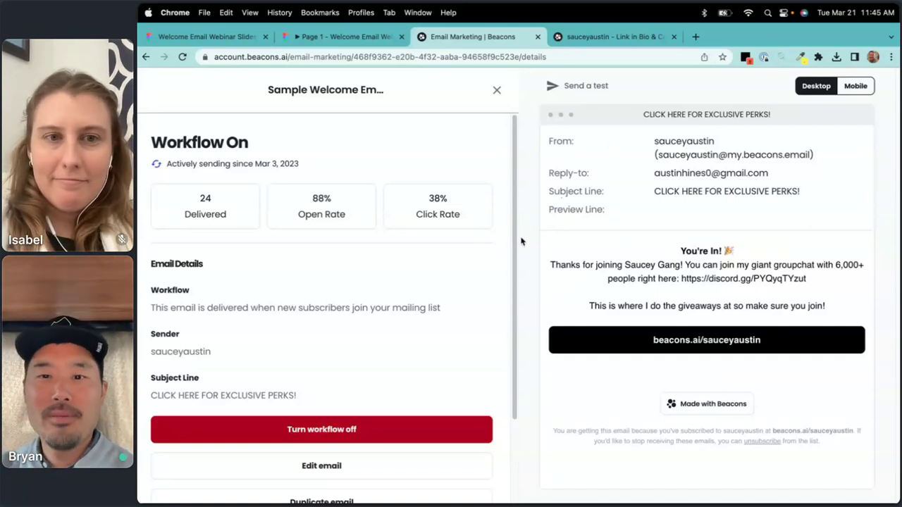
key("ctrl+Left")
left_click(484, 349)
scroll(484, 348, "down", 5)
scroll(485, 348, "up", 3)
scroll(485, 350, "up", 1)
scroll(486, 346, "down", 5)
scroll(485, 347, "up", 5)
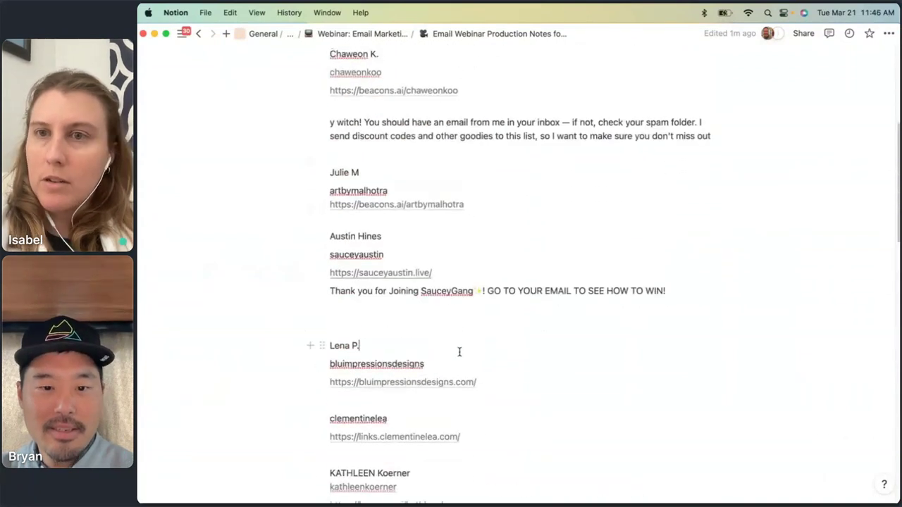
Return to Beacons in Chrome, close the Sample Welcome Email details and change the Admin mode username to clavita.
key("ctrl+Right")
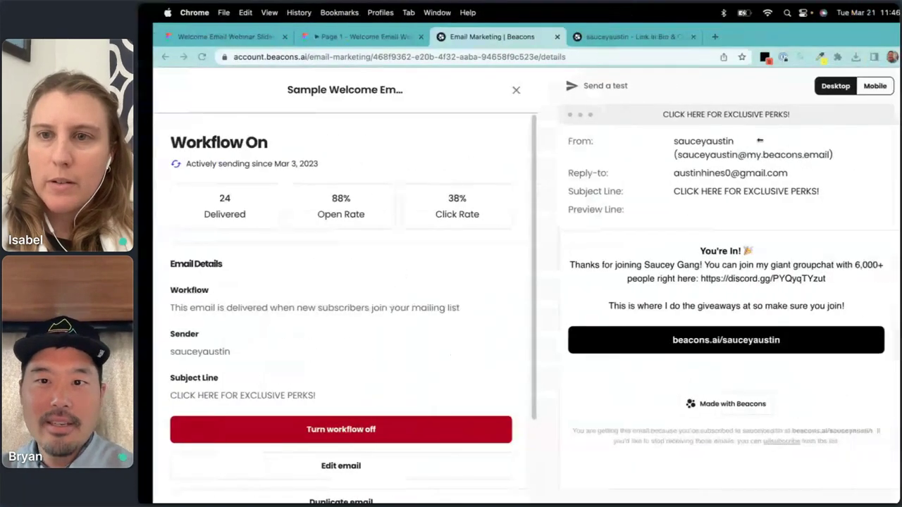
left_click(606, 37)
left_click(472, 37)
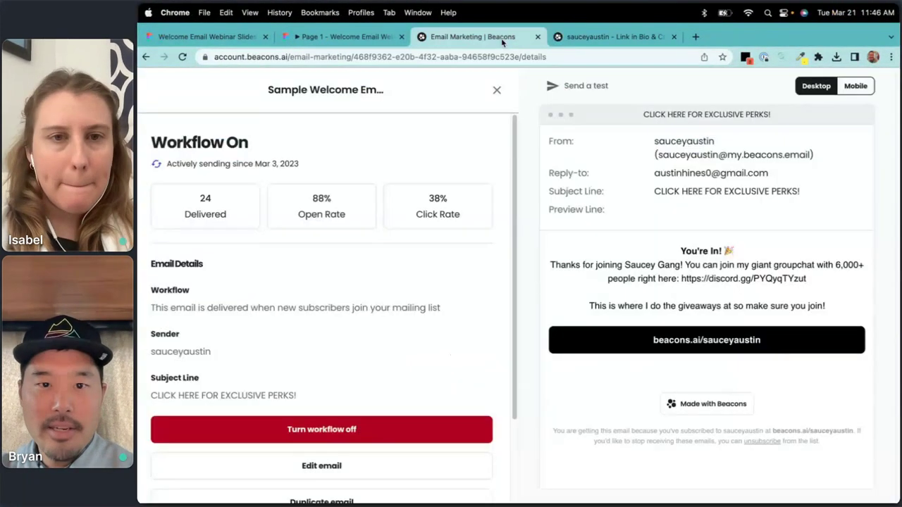
left_click(496, 92)
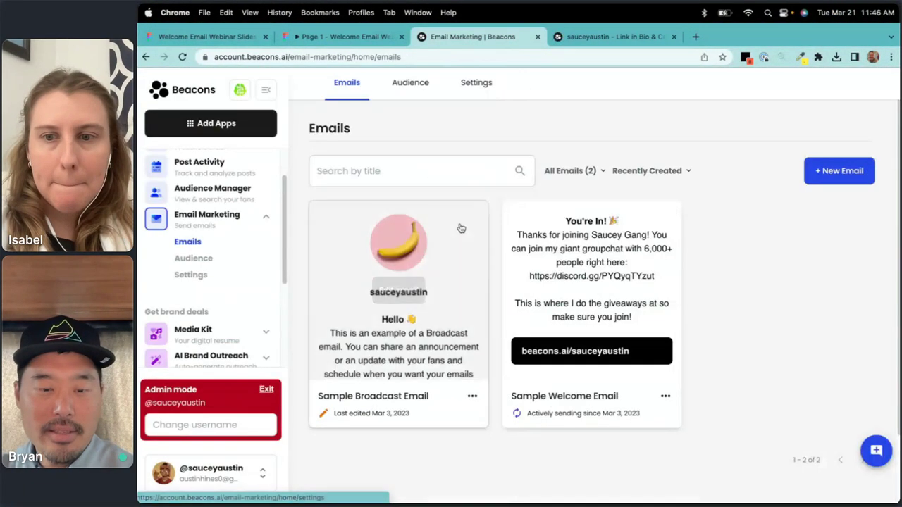
left_click(195, 430)
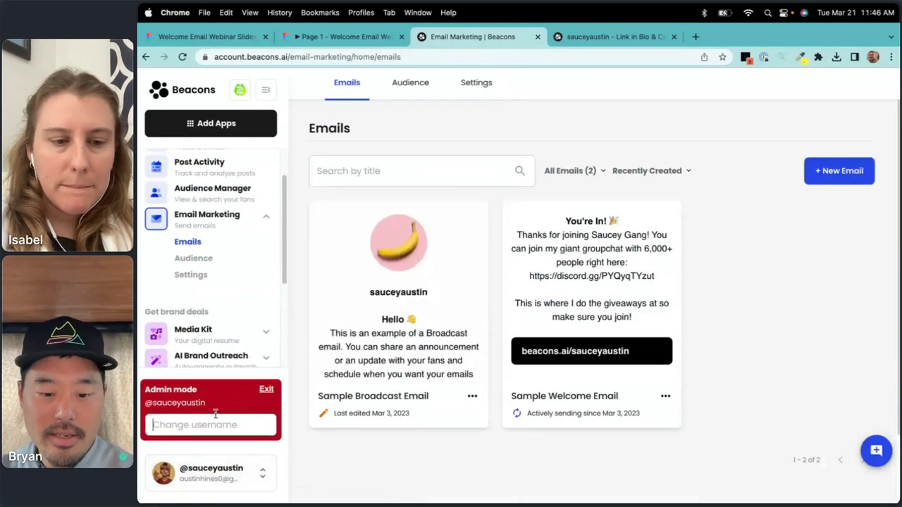
type("clac")
key("BackSpace")
type("vita")
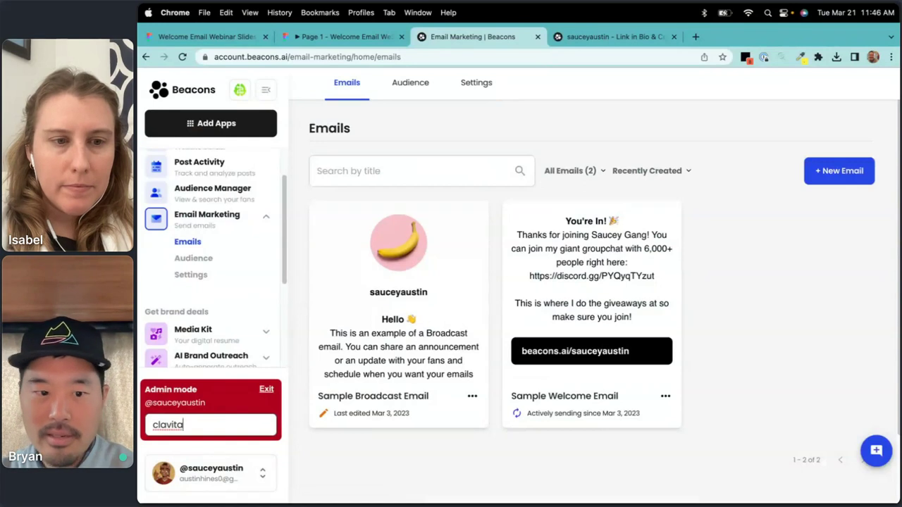
key("Return")
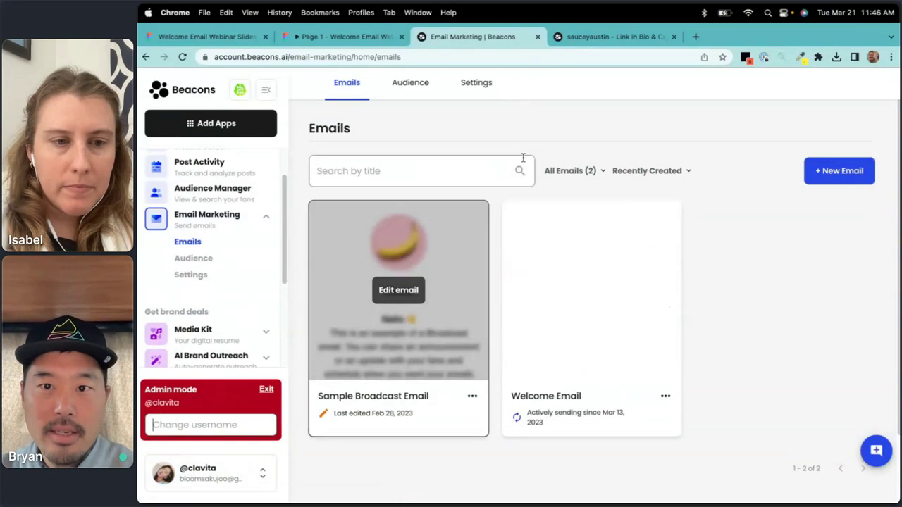
Open the public page beacons.ai/clavita in place of the previous creator's page and examine its "Become a cloudi" signup form.
key("ctrl+Tab")
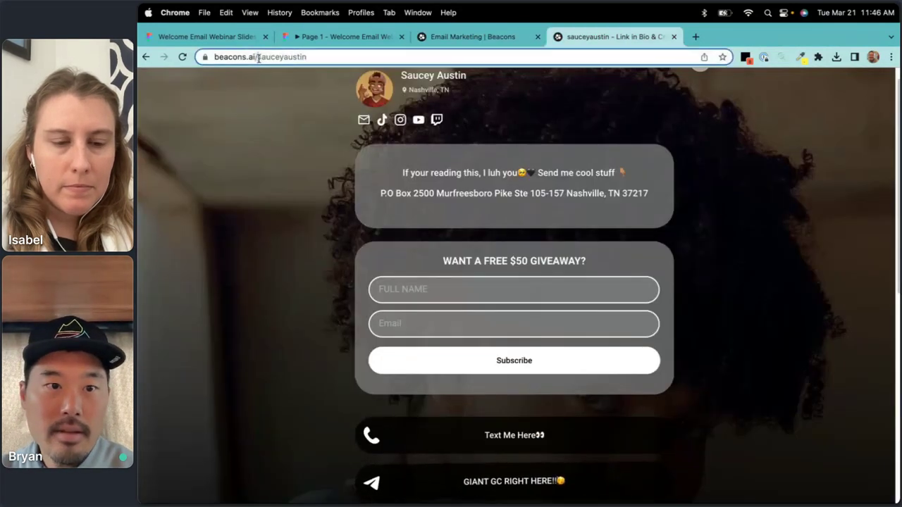
double_click(281, 57)
type("clavit")
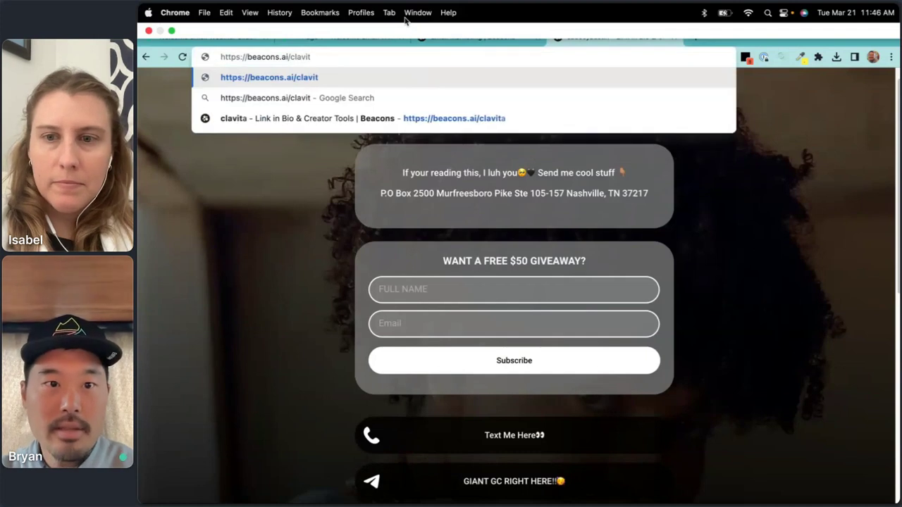
type("a")
key("Return")
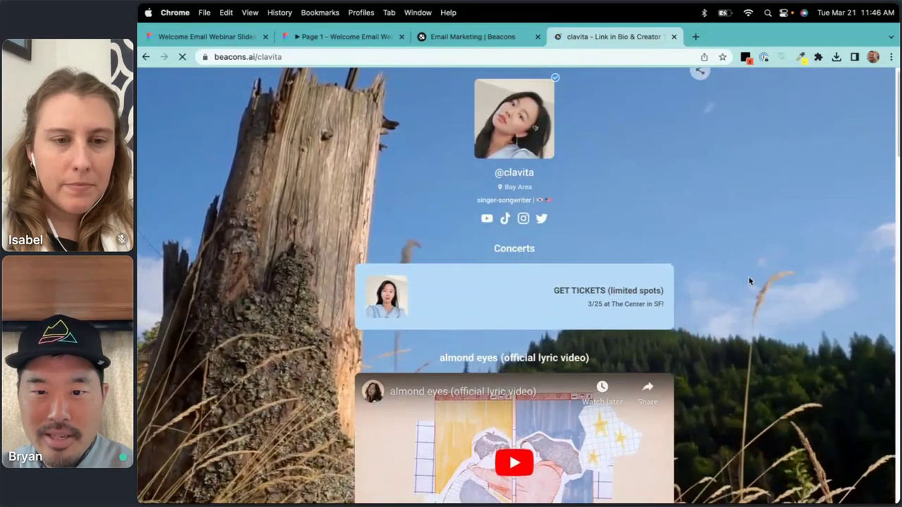
scroll(730, 280, "down", 5)
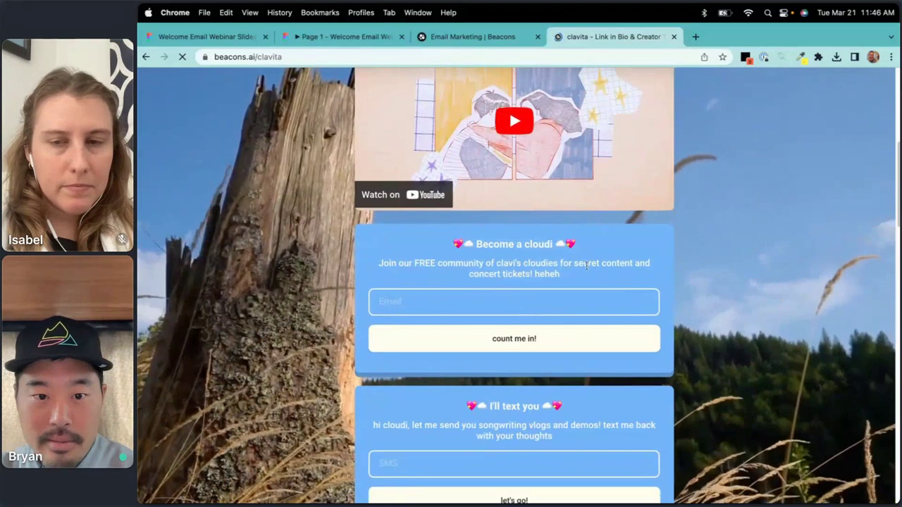
scroll(595, 265, "down", 1)
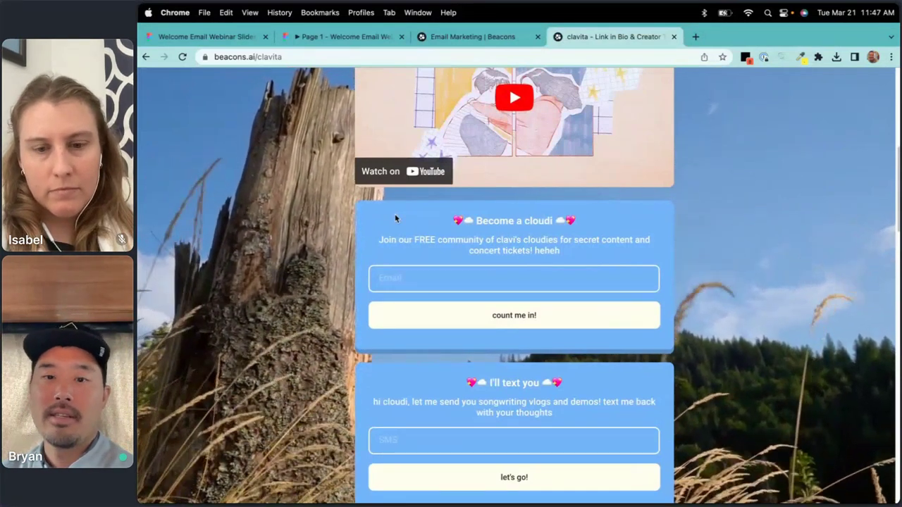
scroll(585, 219, "up", 1)
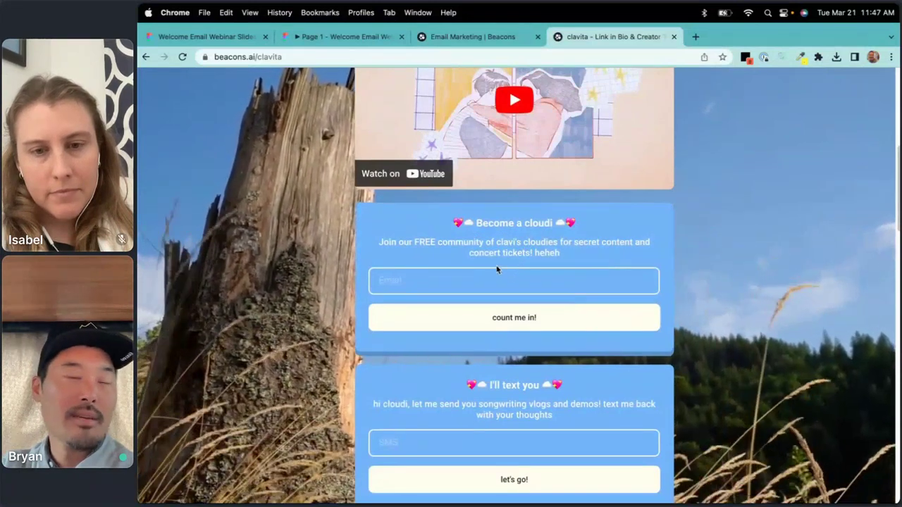
Open the Email Signup block settings in clavita's Link In Bio and select the full success message for copying.
left_click(471, 38)
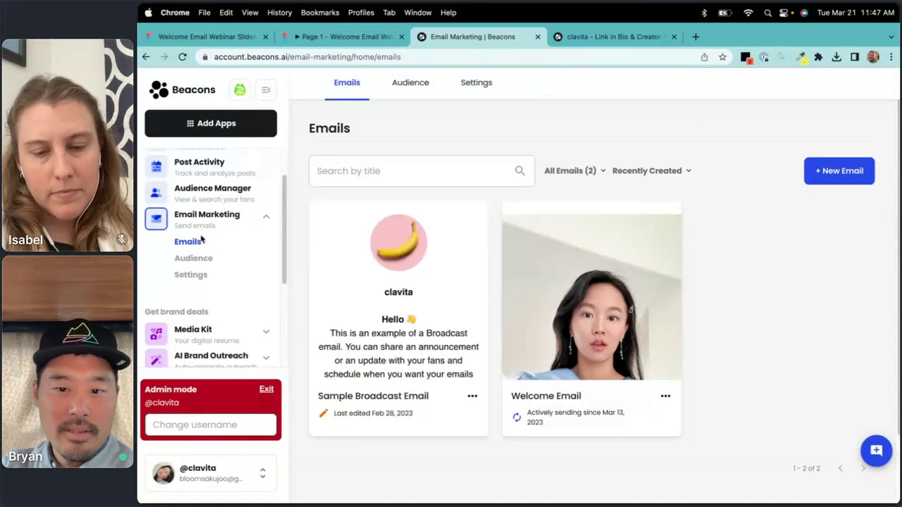
left_click(203, 168)
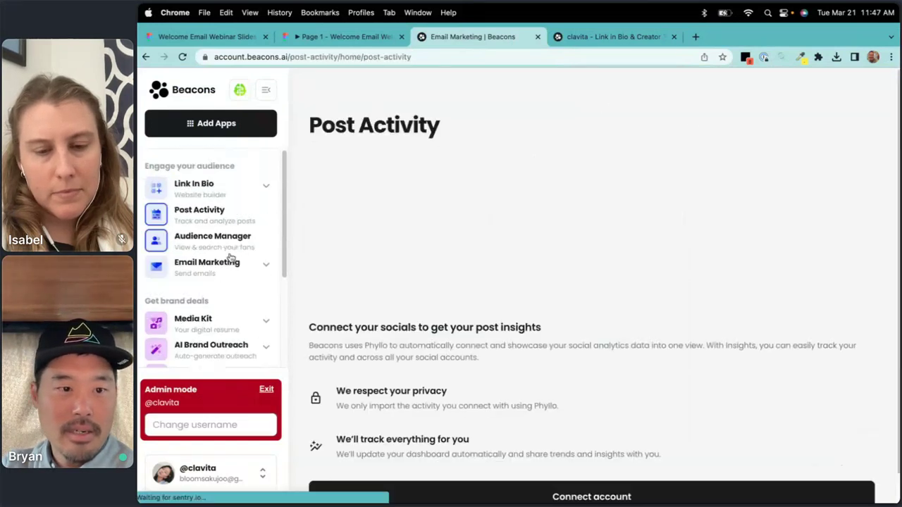
left_click(228, 183)
left_click(370, 282)
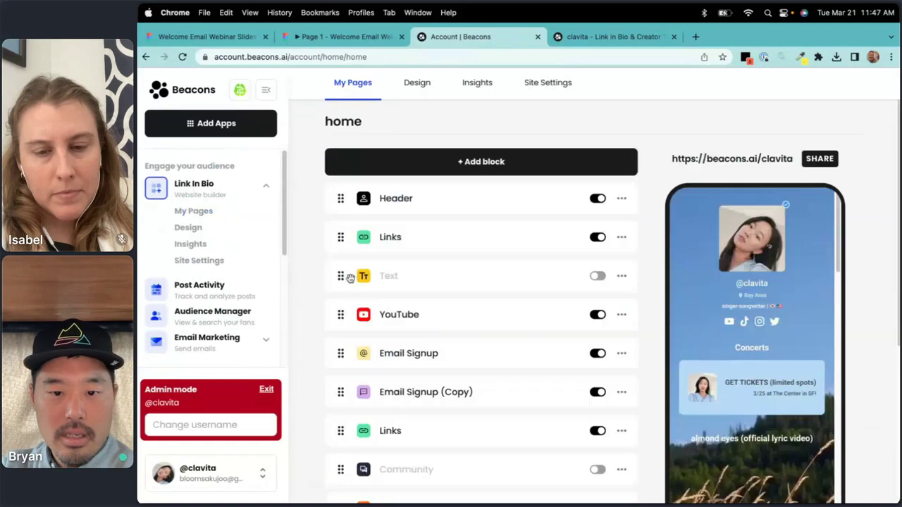
scroll(508, 300, "down", 5)
left_click(471, 223)
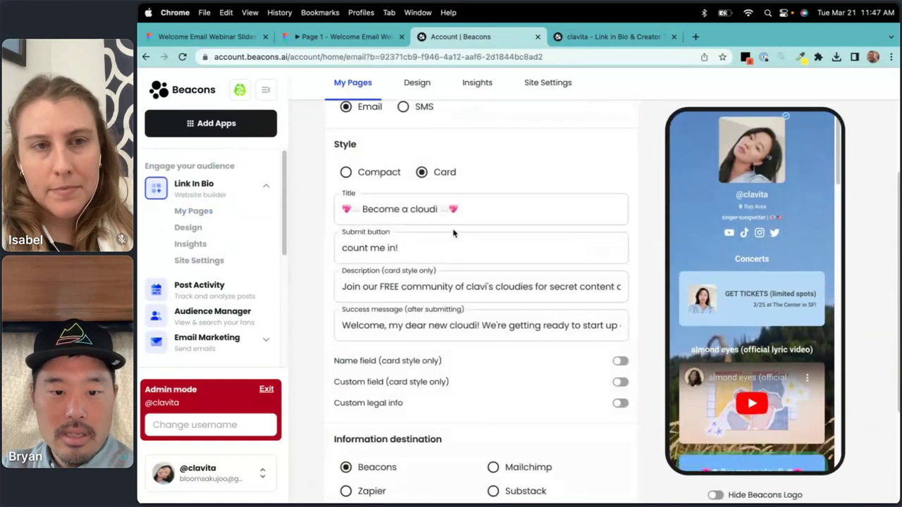
scroll(463, 246, "down", 5)
triple_click(458, 172)
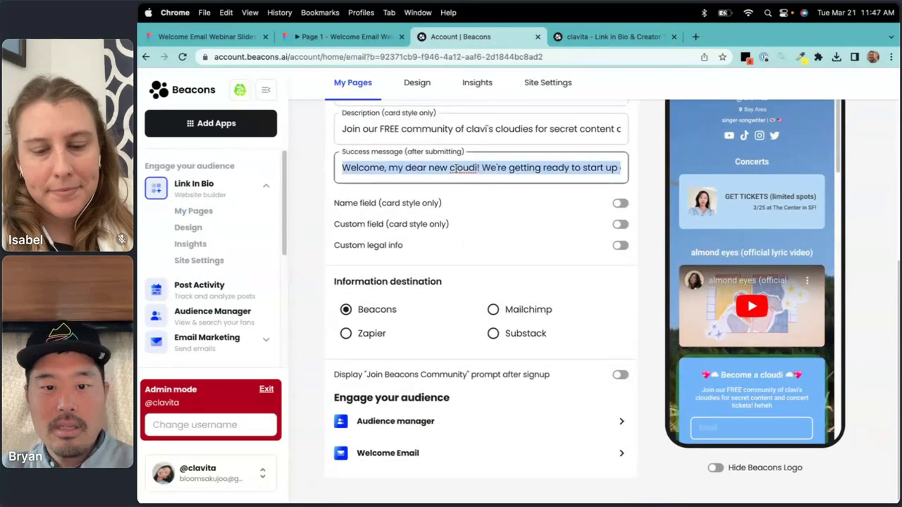
Paste the success message into the Notion notes below the fourth creator's message, with blank lines above and below it.
key("super+Tab")
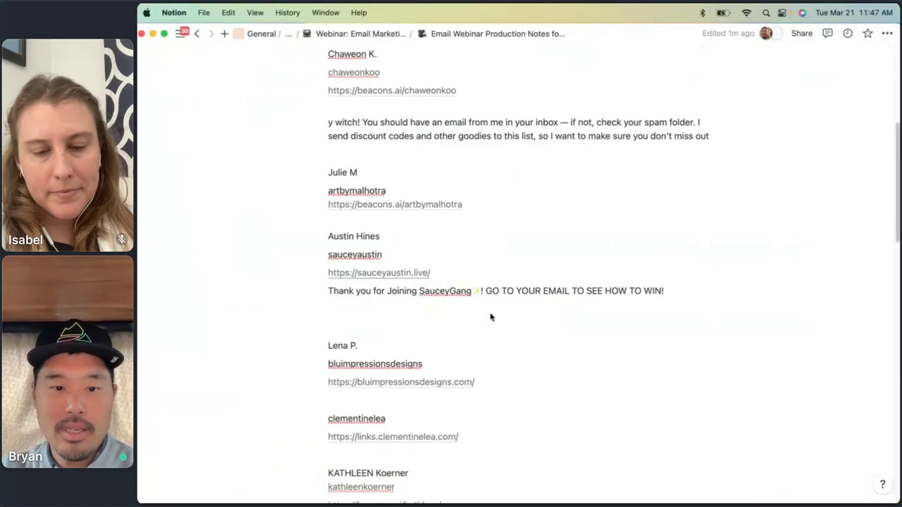
left_click(481, 316)
key("super+v")
left_click(688, 291)
key("Return")
key("Return")
scroll(662, 334, "down", 1)
scroll(663, 334, "down", 1)
left_click(679, 337)
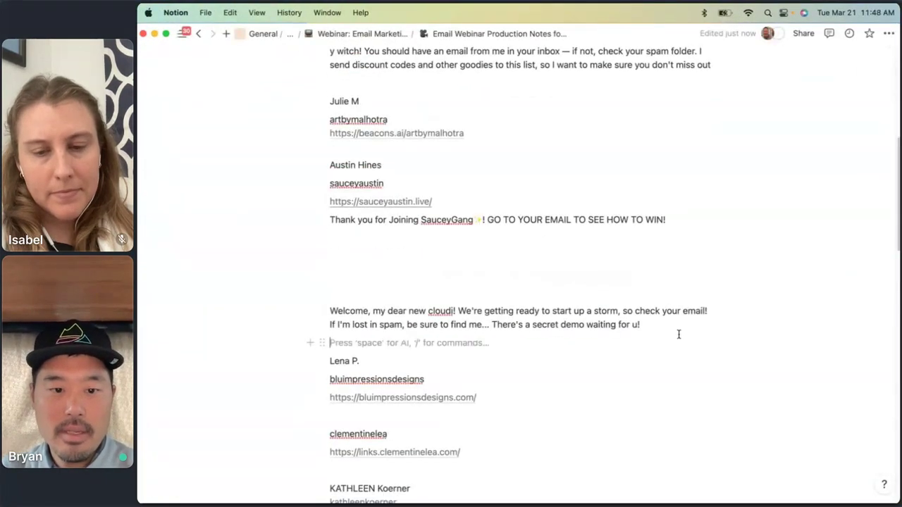
key("Return")
key("Return")
key("Return")
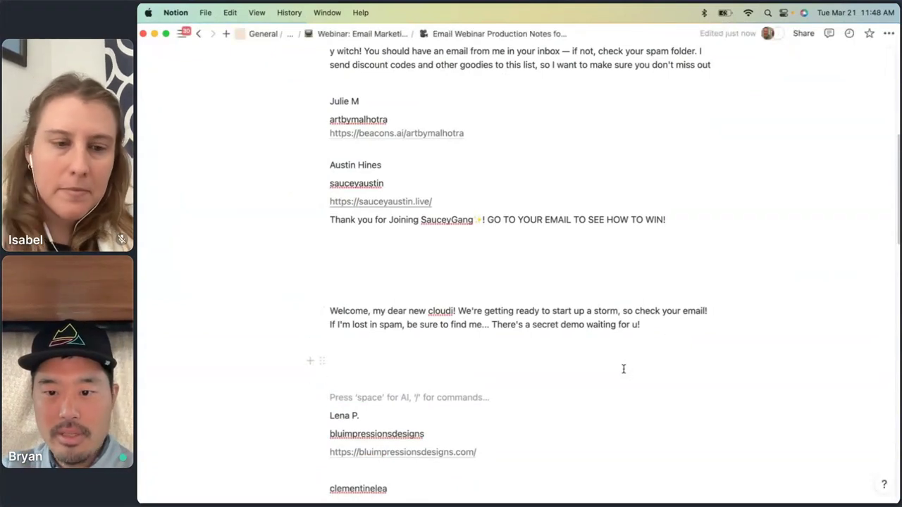
Highlight "so check your email!" and the spam and secret demo wording in the pasted message for discussion.
left_click_drag(707, 312, 622, 312)
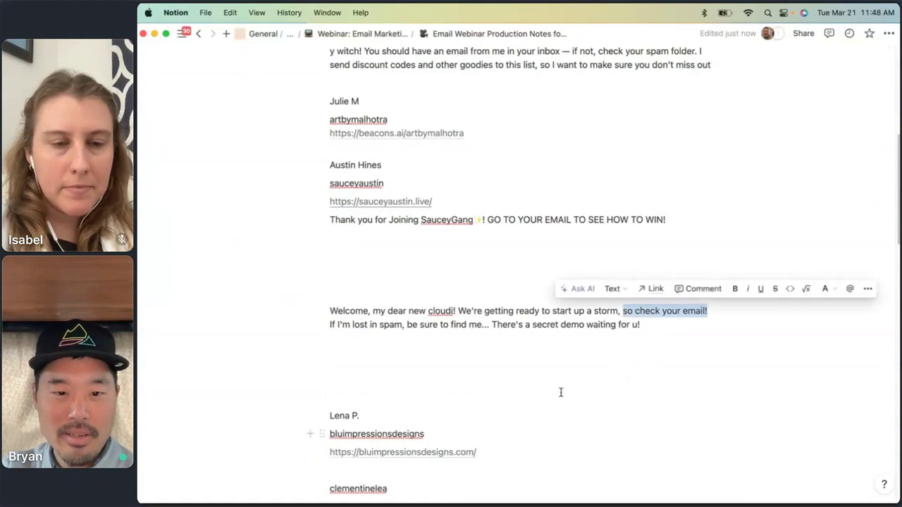
left_click(339, 323)
left_click_drag(418, 321, 621, 334)
left_click(85, 82)
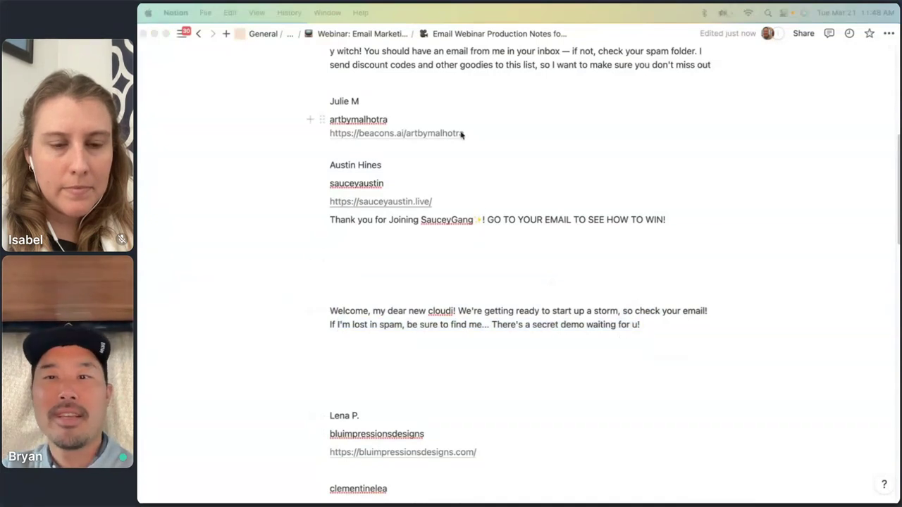
Return to clavita's Beacons account in Chrome and open the Welcome Email details in Email Marketing.
key("ctrl+Right")
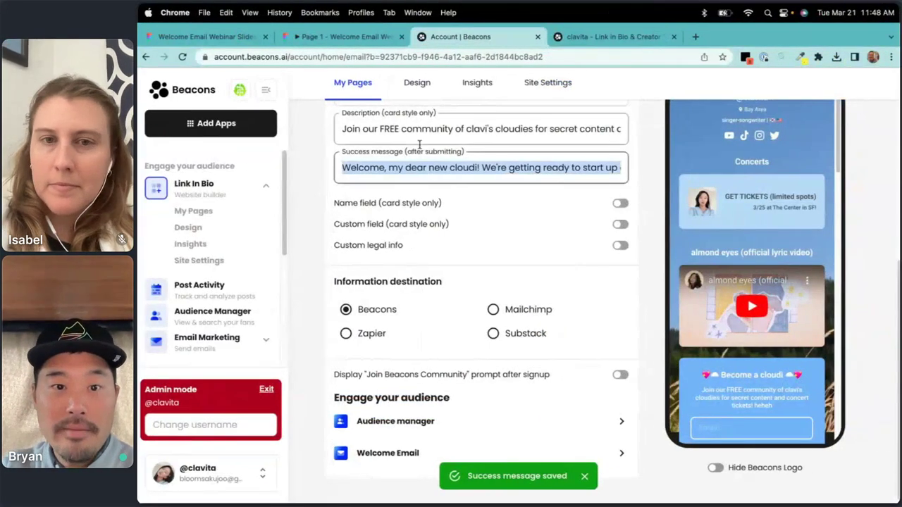
double_click(463, 167)
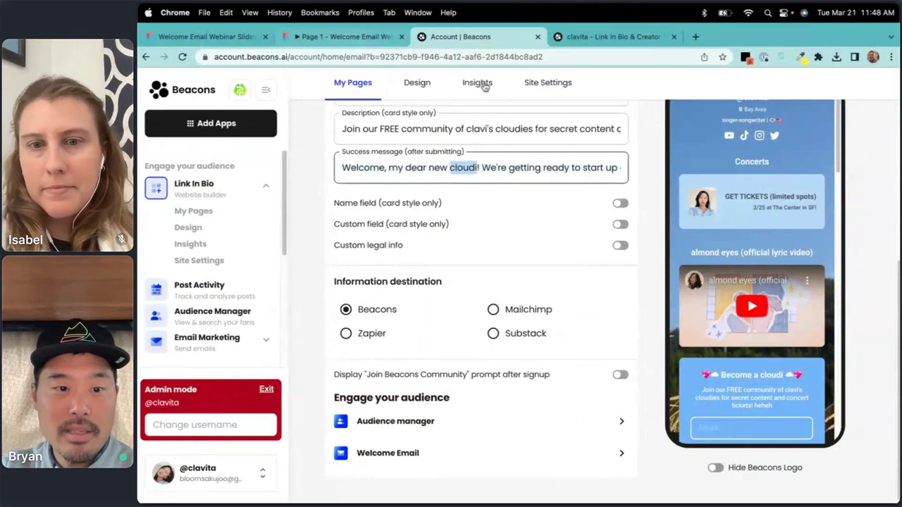
left_click(211, 338)
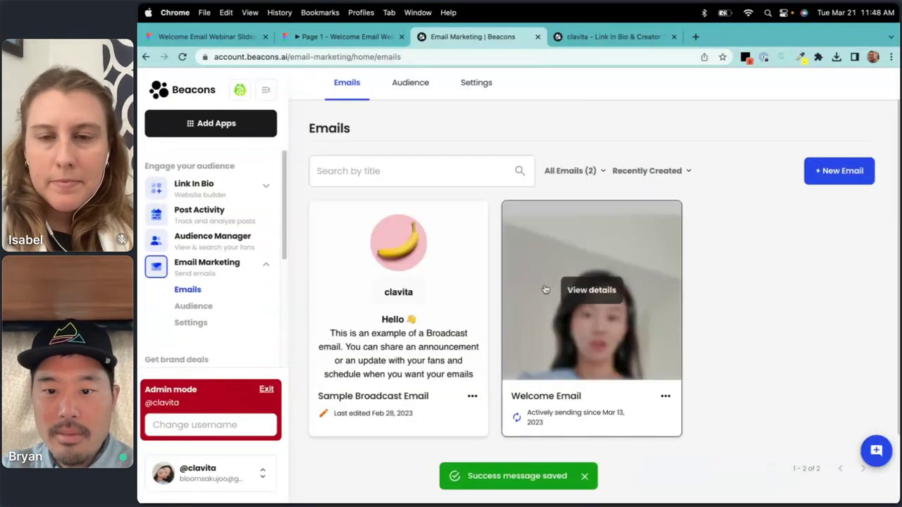
left_click(544, 290)
Read through the Welcome Email preview from the photo to the request for a reply, highlighting the body text.
scroll(585, 296, "down", 3)
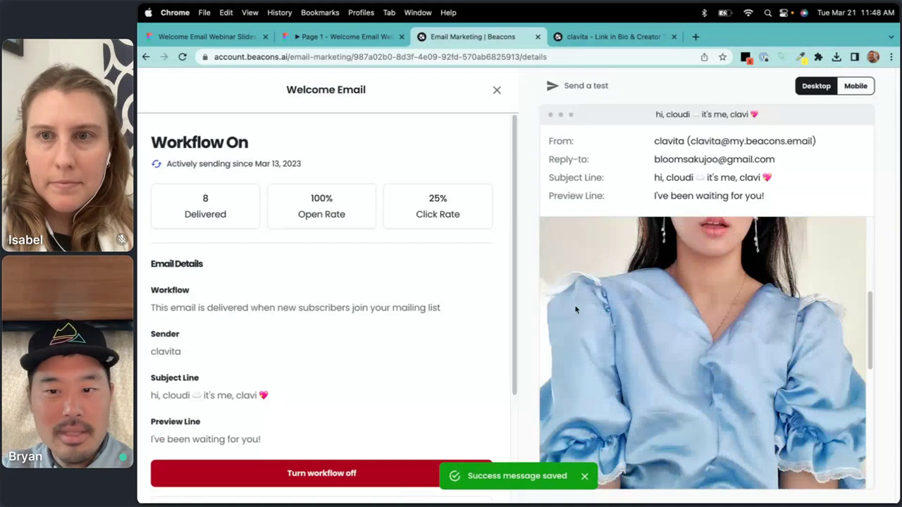
scroll(577, 306, "up", 2)
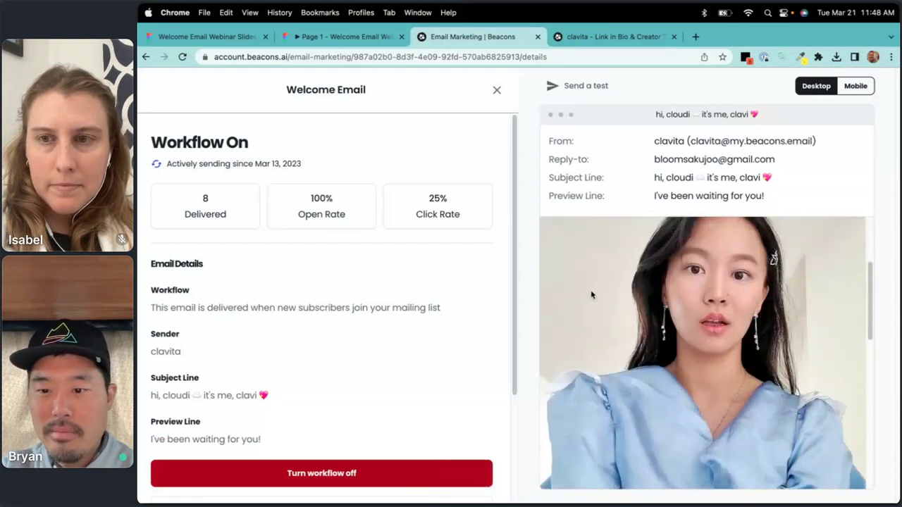
scroll(591, 294, "down", 10)
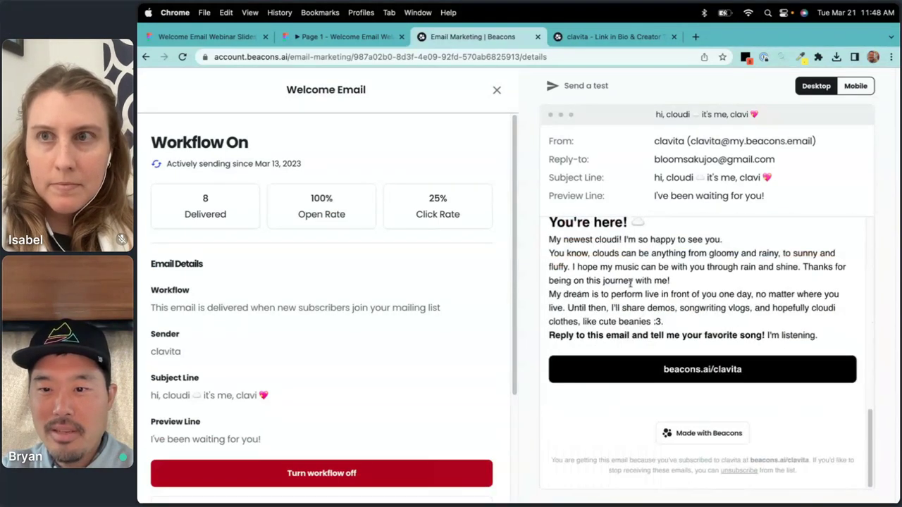
scroll(626, 284, "up", 5)
scroll(624, 284, "down", 6)
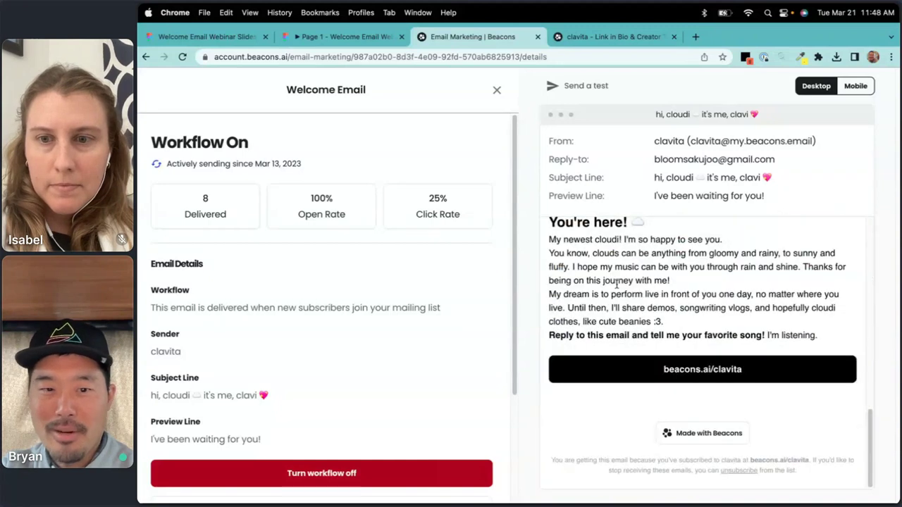
scroll(620, 283, "up", 1)
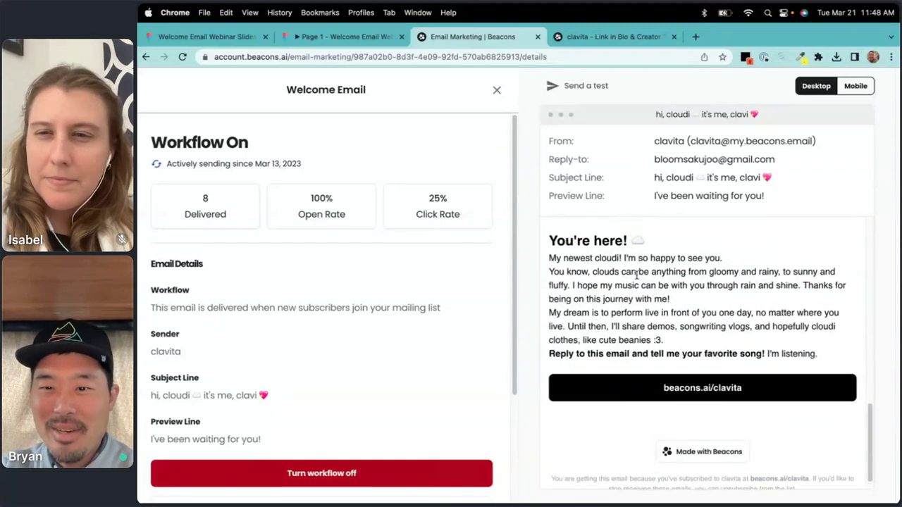
scroll(682, 303, "down", 1)
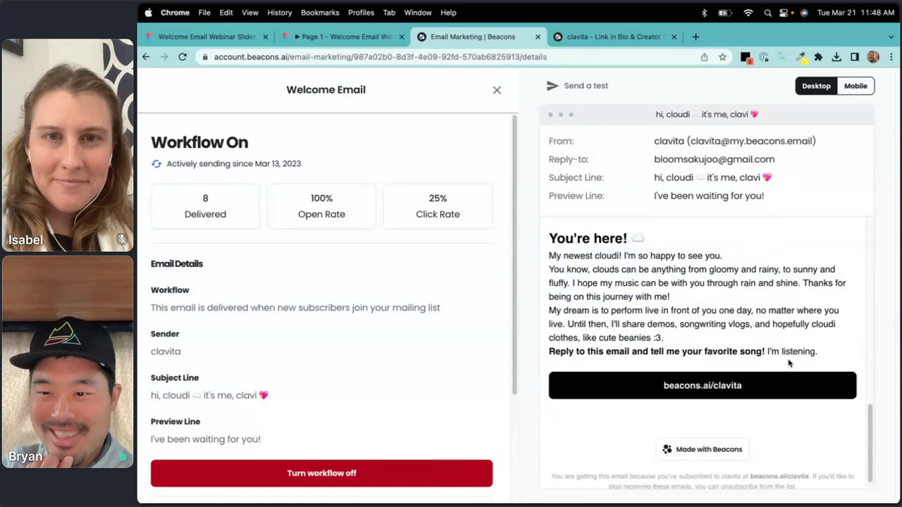
left_click_drag(815, 351, 559, 265)
left_click(584, 264)
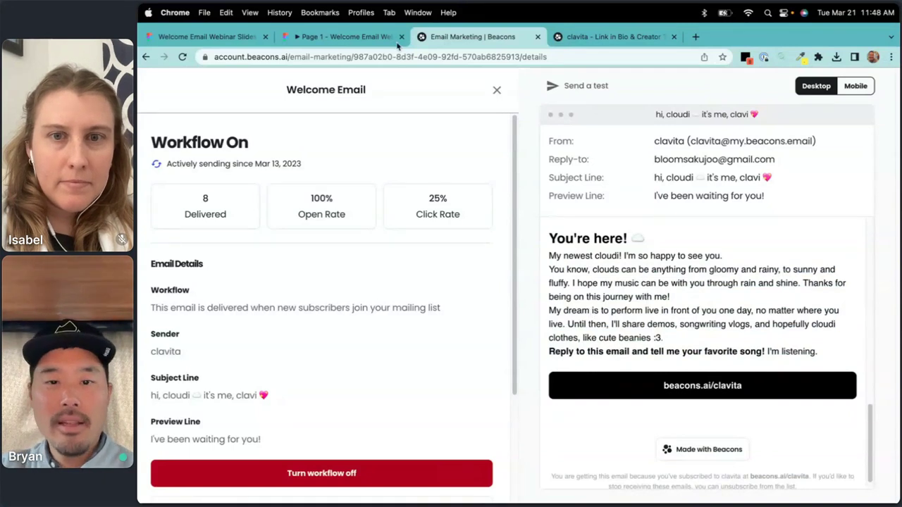
Switch to the Notion notes and look over the remaining creators and the Audience Questions section.
key("super+Tab")
scroll(404, 364, "down", 5)
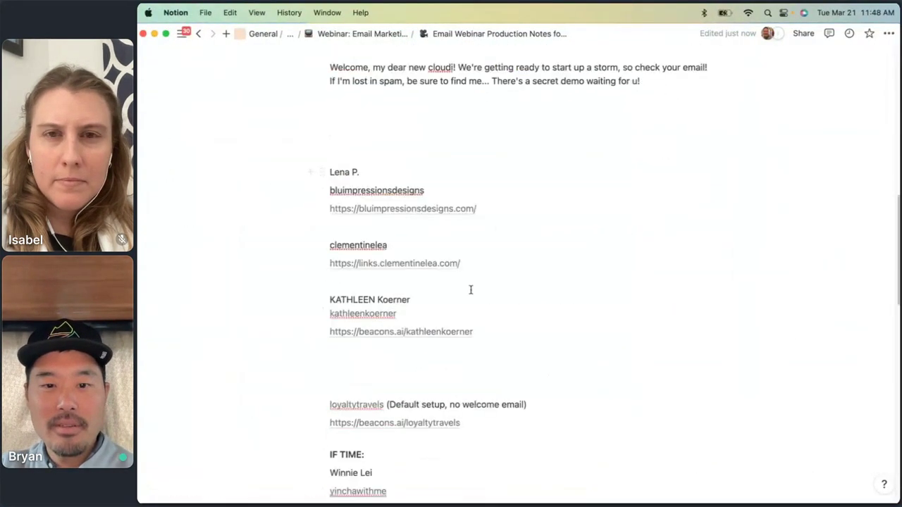
scroll(471, 289, "down", 3)
scroll(487, 264, "down", 3)
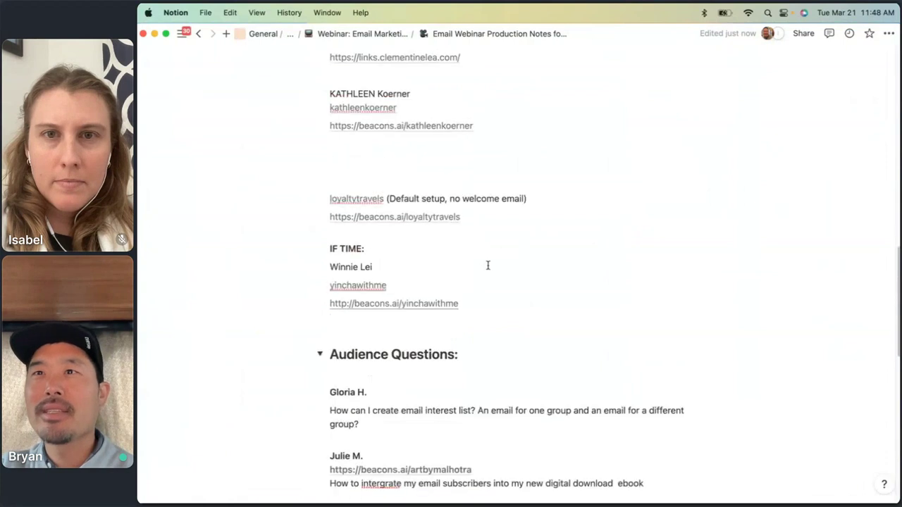